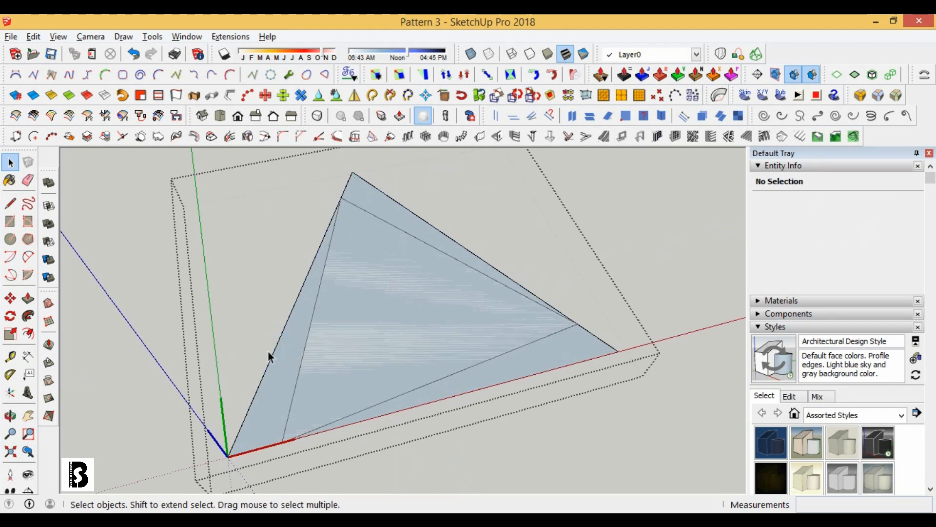
- Leave the triangle component and repeat its rotated, scaled copy with the Memory Copy plugin to build a spiral of nested triangles
key(Escape)
double_click(332, 325)
click(146, 303)
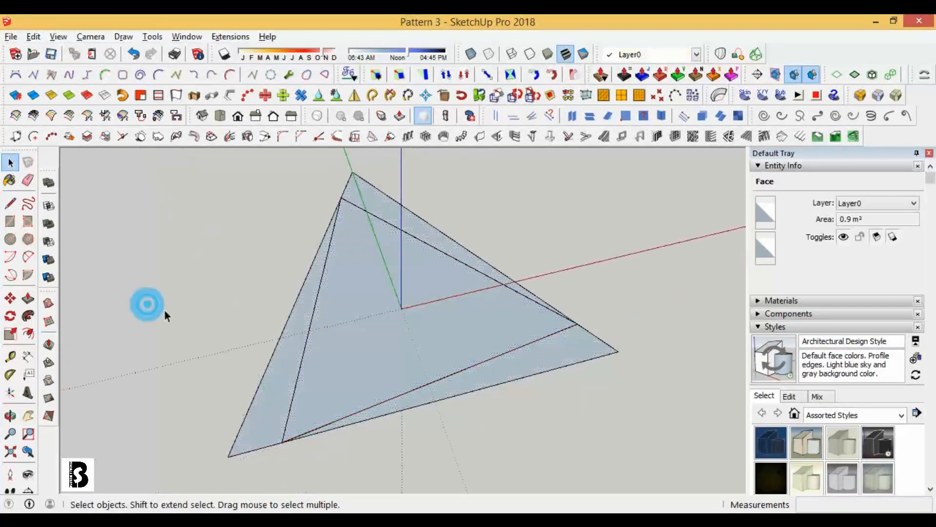
middle_drag(165, 310, 446, 339)
right_click(520, 361)
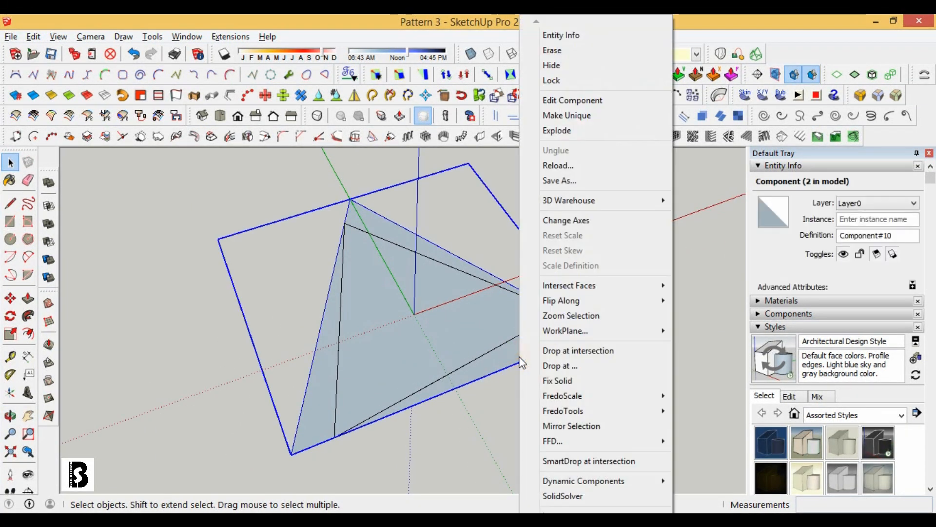
click(569, 496)
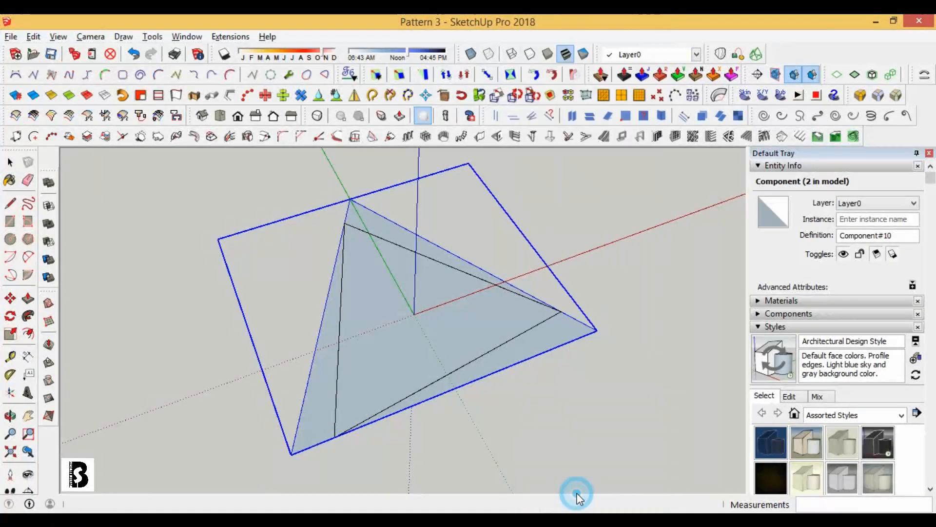
click(493, 343)
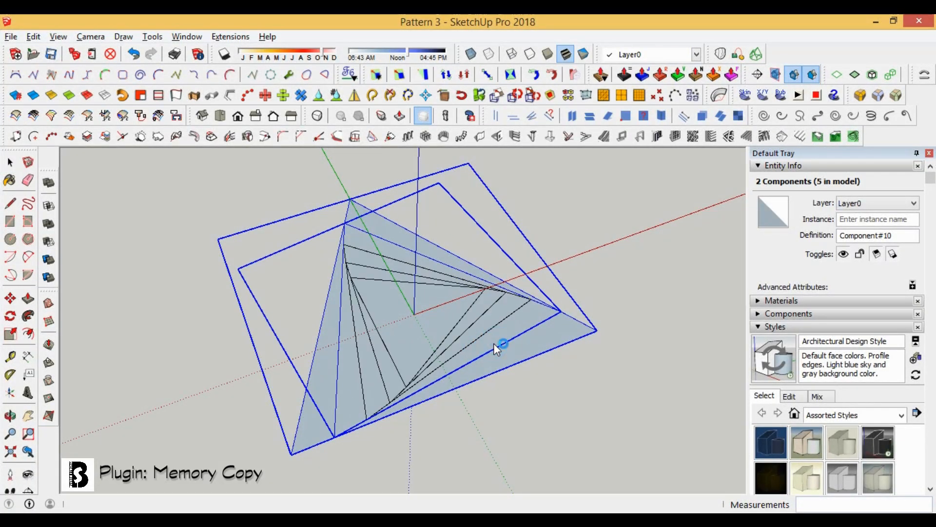
click(494, 343)
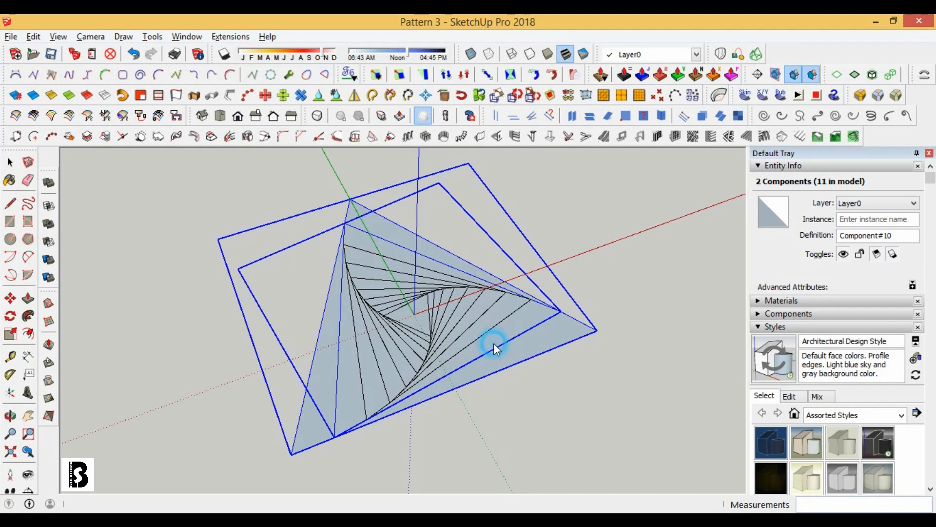
click(493, 343)
click(493, 343)
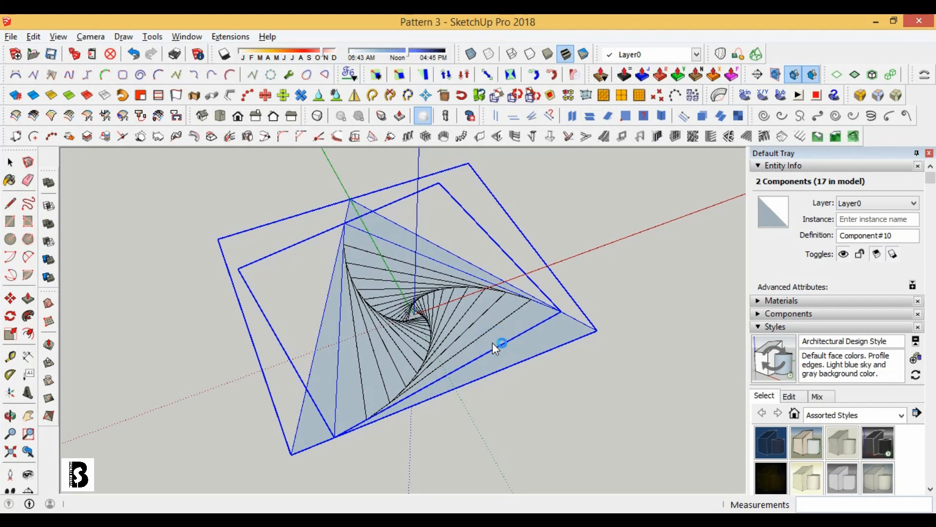
scroll(431, 288, up, 5)
scroll(385, 317, down, 5)
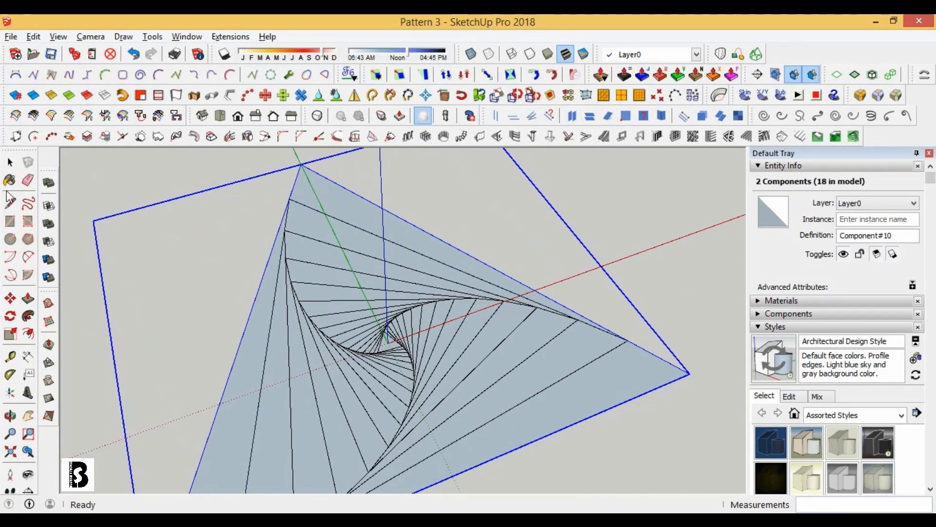
- Add one more nested triangle copy at the centre of the spiral
key(space)
click(79, 192)
scroll(405, 383, up, 5)
click(434, 389)
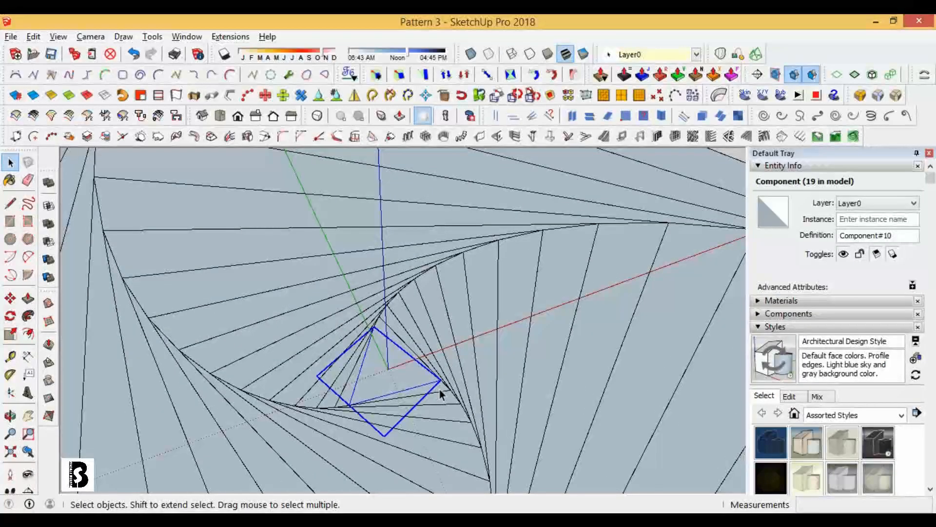
scroll(440, 389, up, 2)
right_click(440, 389)
scroll(517, 390, down, 3)
scroll(517, 390, down, 2)
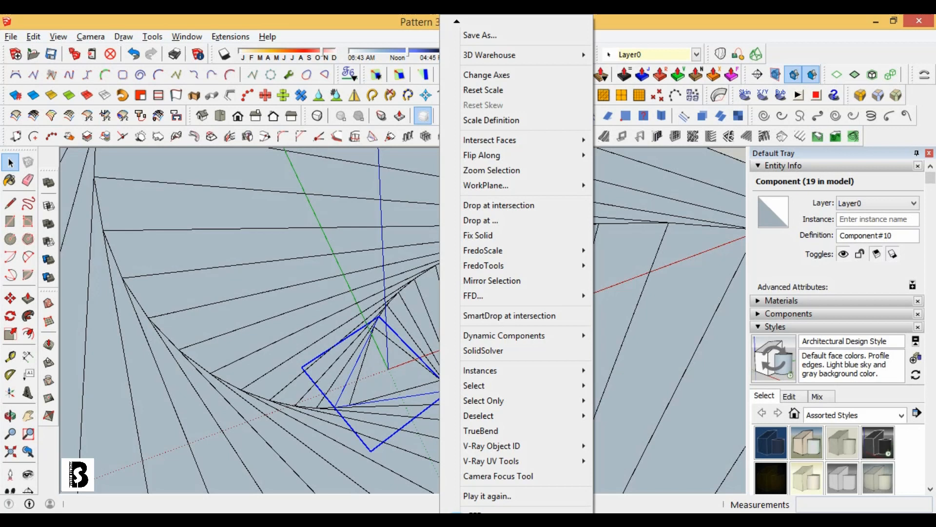
click(399, 371)
- Select all the nested triangles and combine them into a single component
scroll(411, 380, down, 6)
drag(487, 203, 341, 381)
right_click(340, 340)
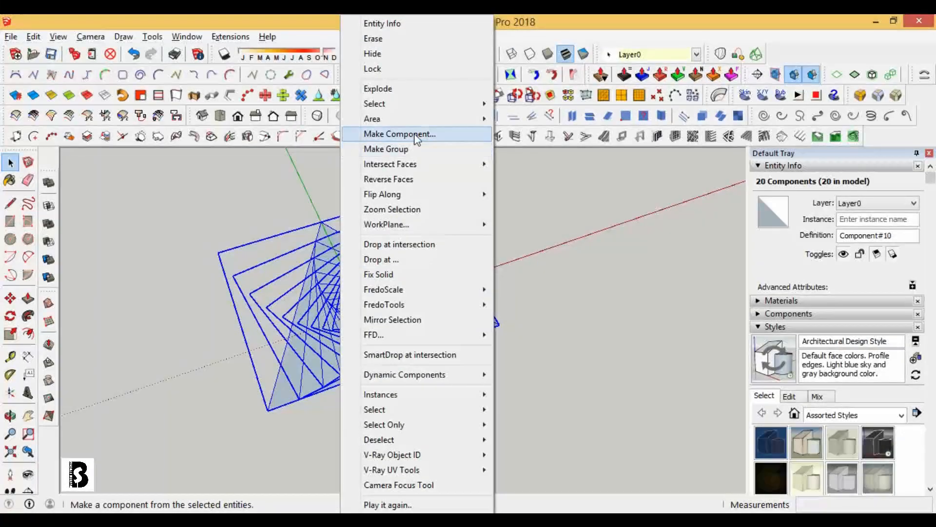
click(420, 134)
click(486, 412)
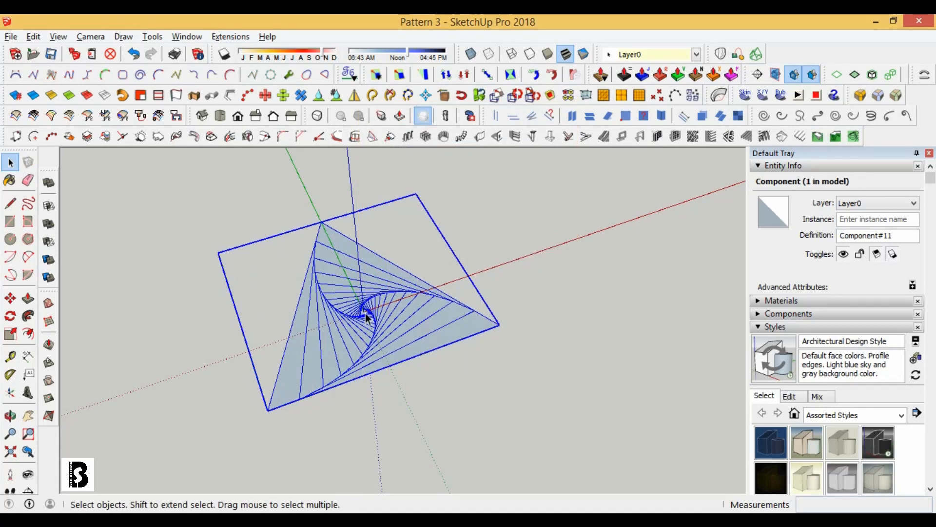
- Open the spiral component and check the nested triangle components inside it
double_click(365, 313)
key(ctrl+a)
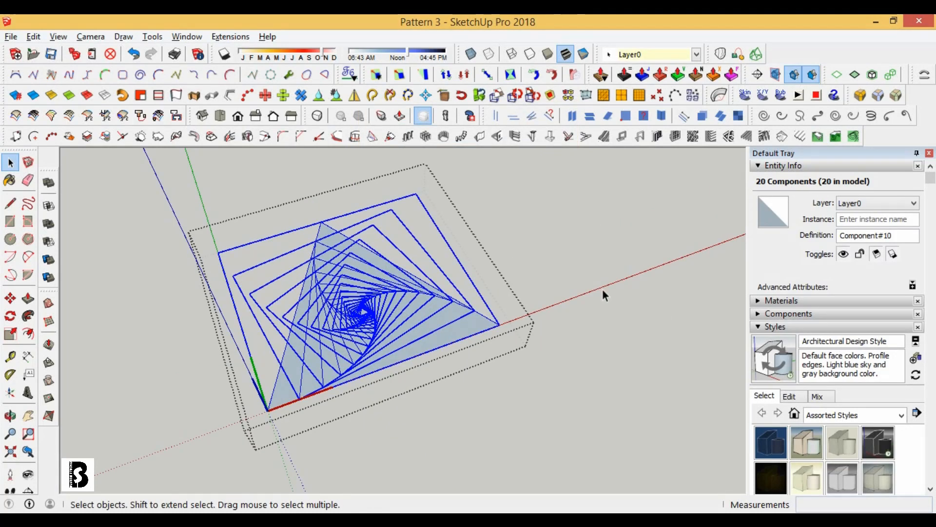
click(138, 269)
- Move the triangle spiral component about 3.0 m along the green axis, away from the origin
scroll(385, 302, down, 3)
middle_drag(385, 322, 337, 471)
scroll(397, 303, up, 3)
click(394, 302)
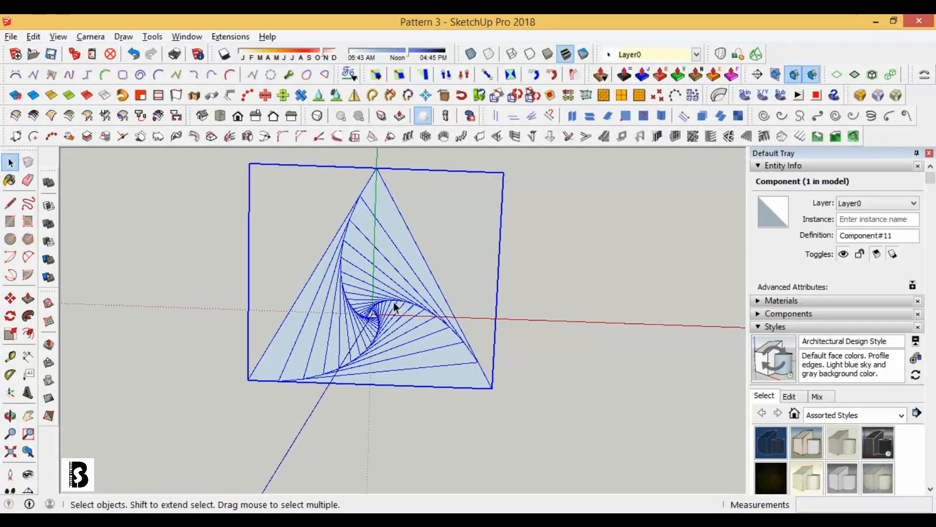
scroll(393, 303, down, 3)
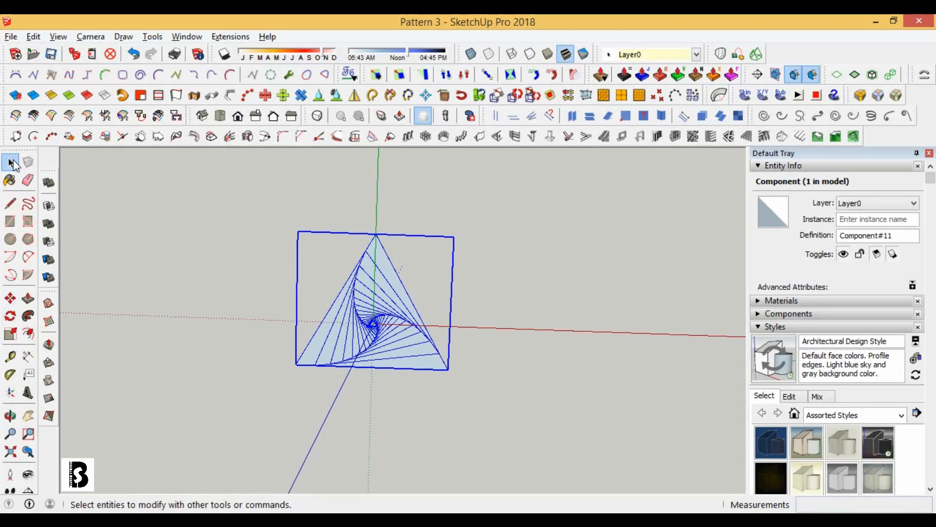
scroll(203, 345, down, 2)
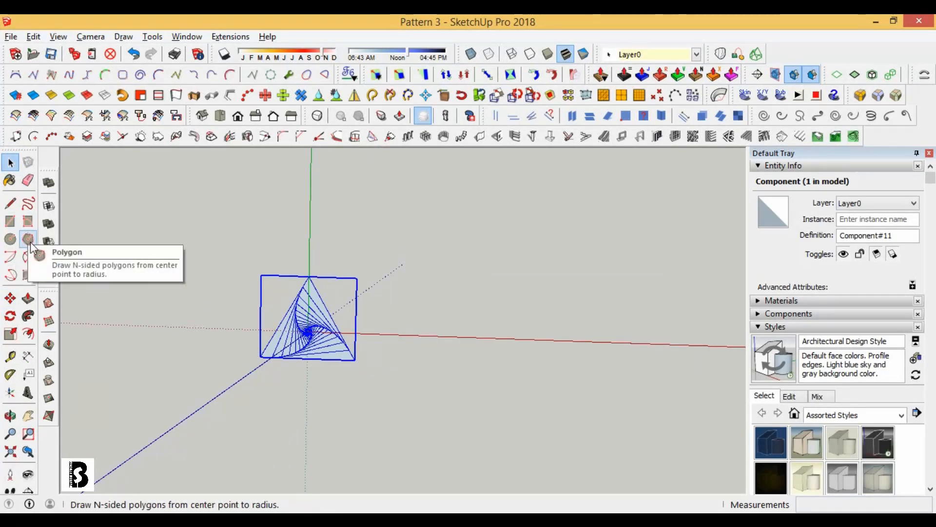
click(10, 298)
scroll(314, 320, up, 5)
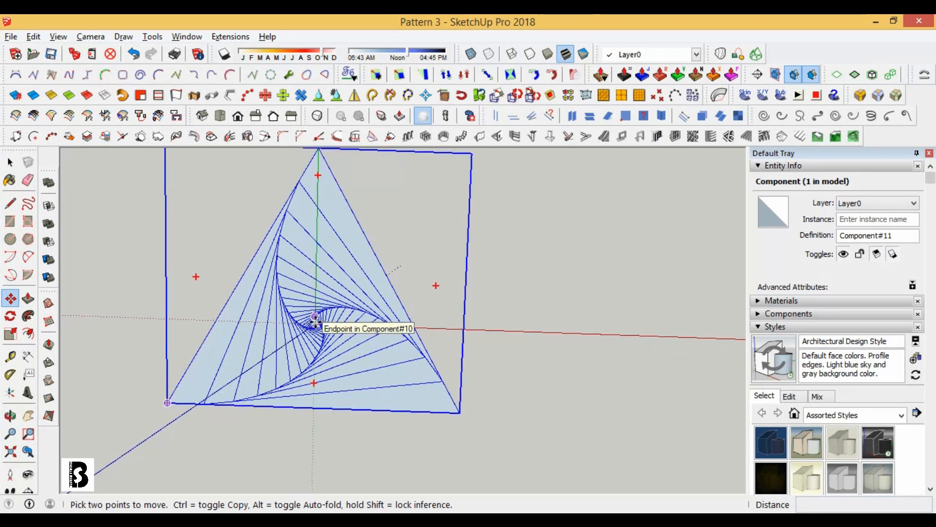
click(315, 321)
scroll(315, 321, down, 5)
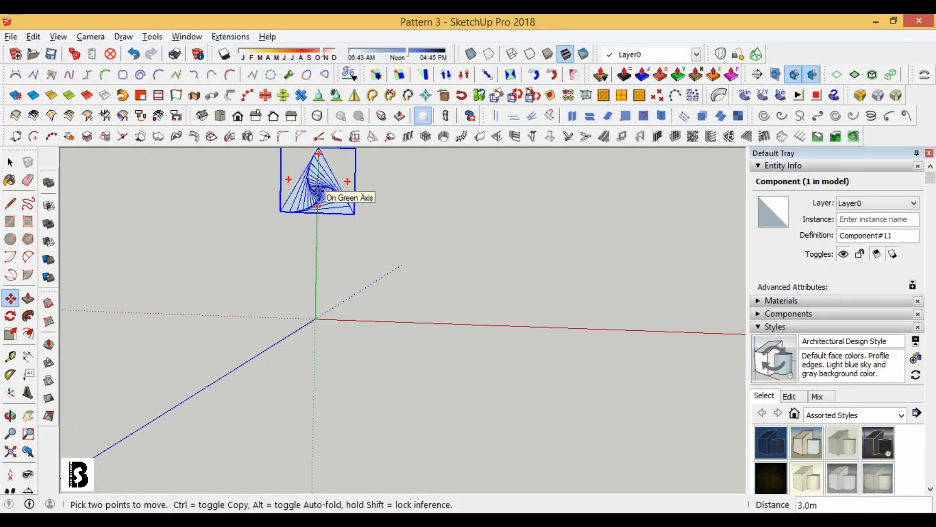
click(317, 191)
click(28, 240)
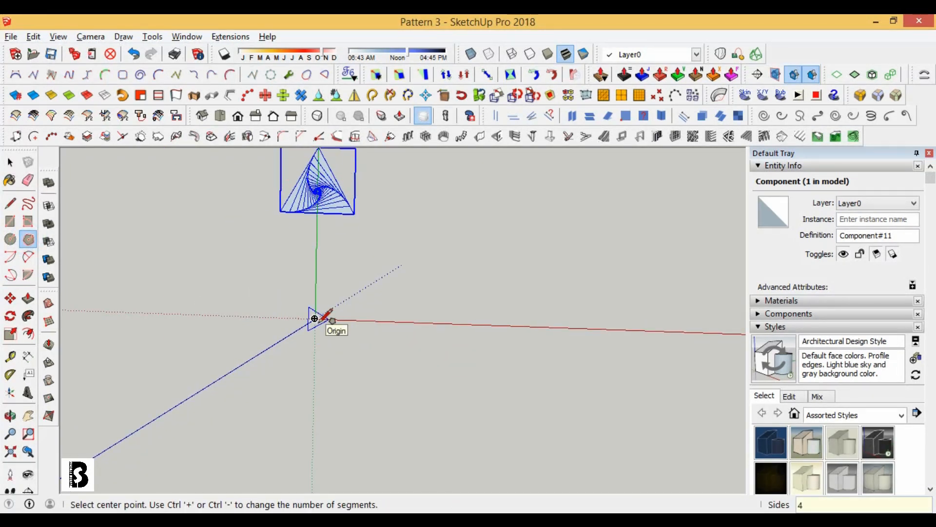
click(314, 319)
scroll(314, 319, up, 2)
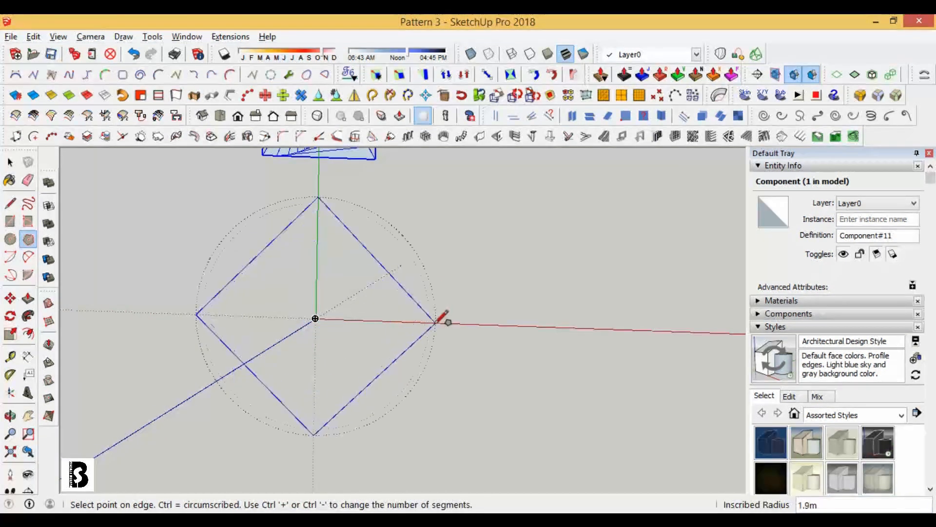
scroll(437, 426, down, 2)
scroll(446, 426, up, 2)
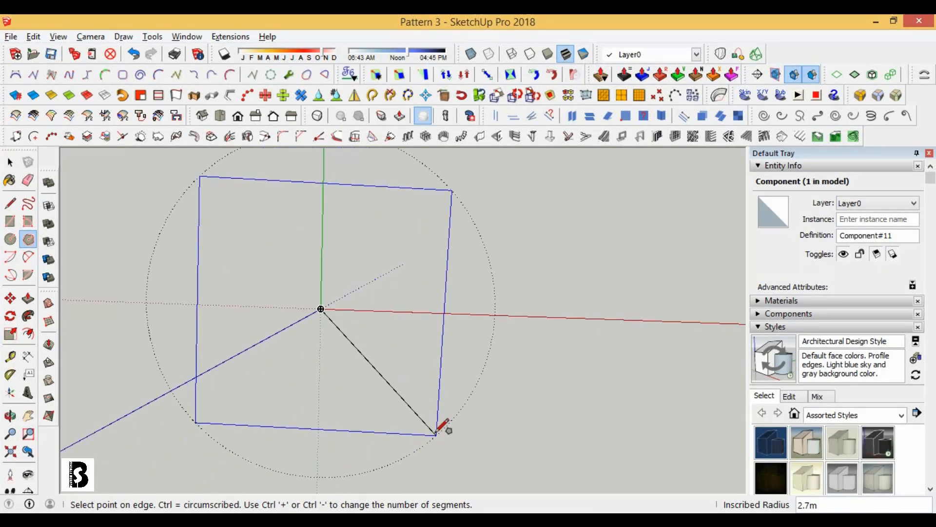
- Draw a 1.0 m by 1.0 m square centred on the origin
click(9, 221)
middle_drag(322, 312, 334, 334)
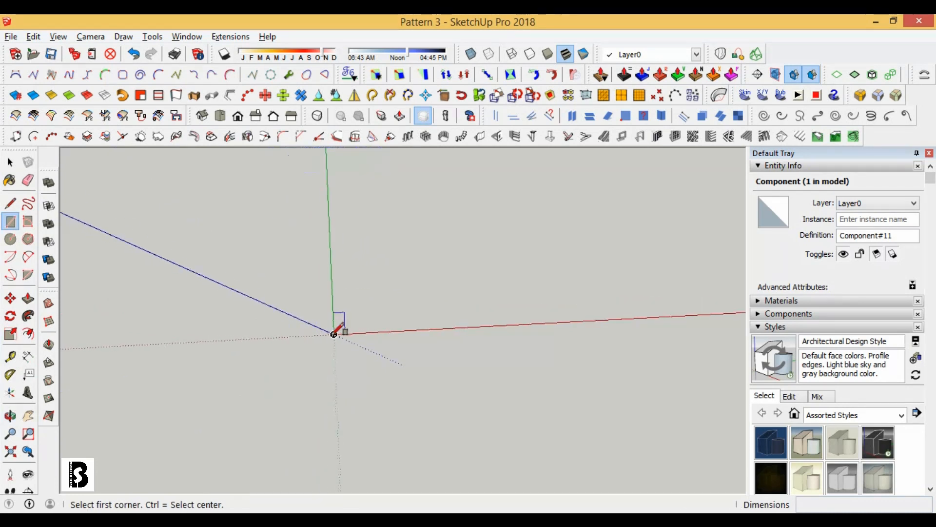
ctrl+click(335, 334)
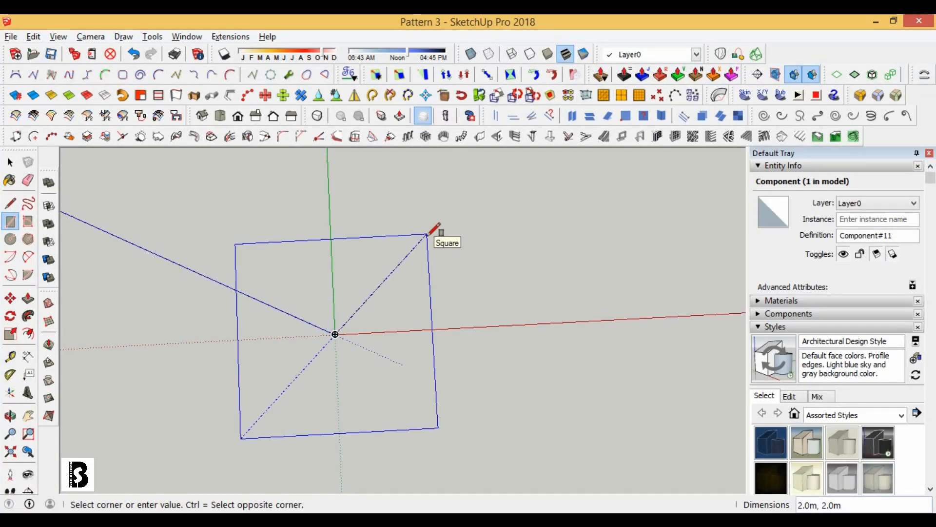
key(Return)
scroll(344, 311, up, 3)
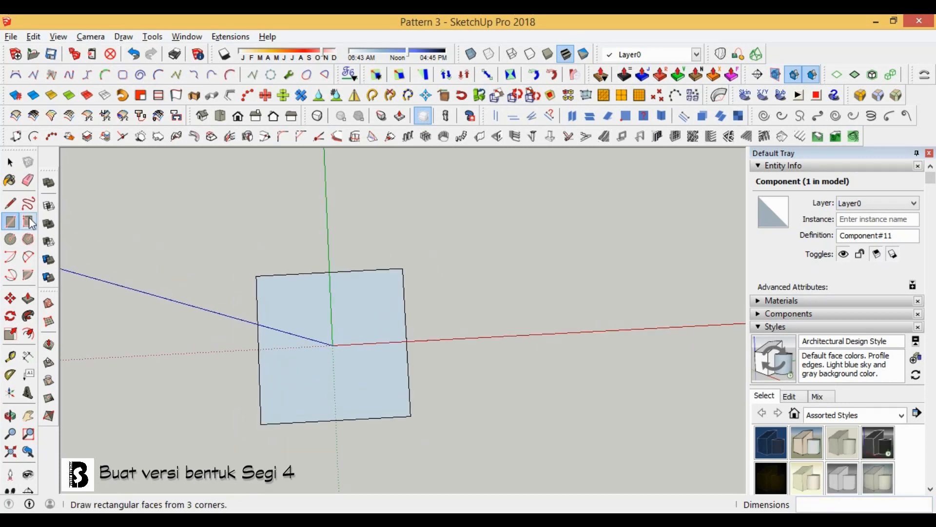
- Divide one of the square's edges that run parallel to the green axis into equal segments
click(11, 163)
click(257, 319)
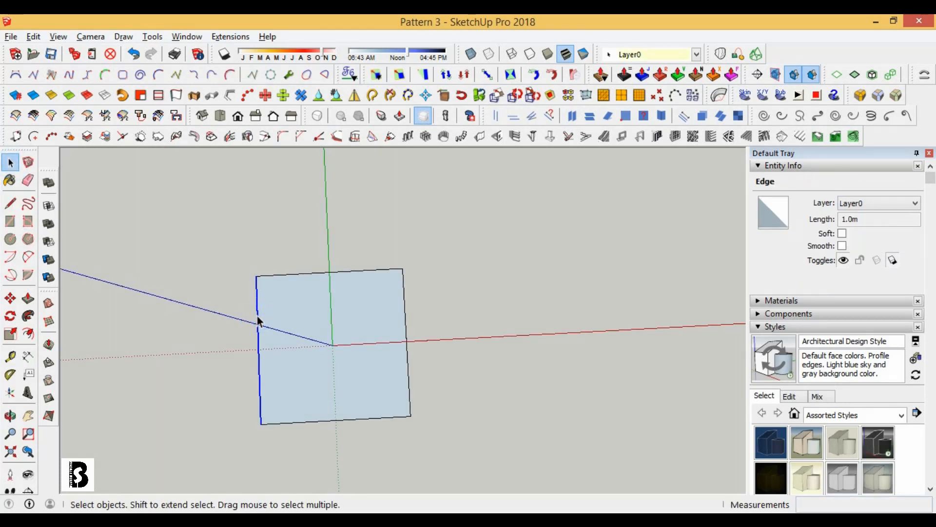
scroll(257, 317, up, 1)
right_click(253, 305)
click(300, 217)
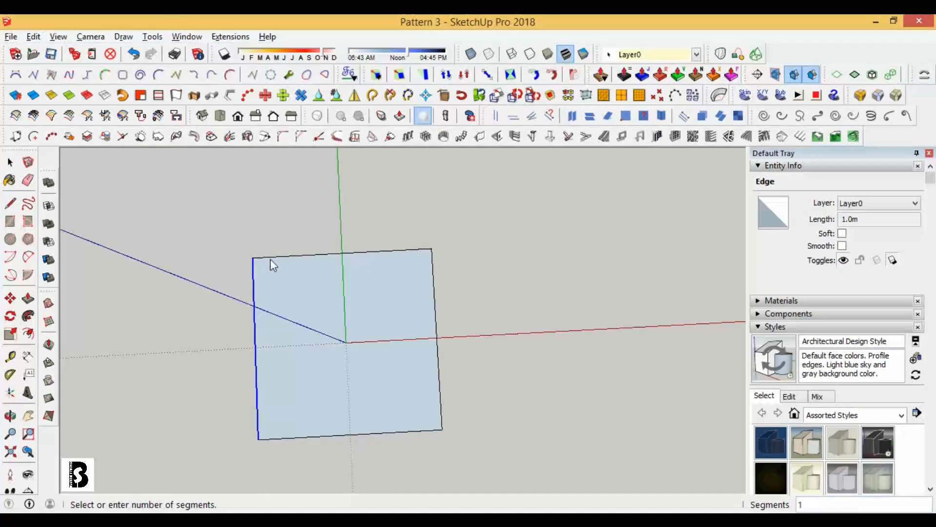
click(259, 287)
- Make a component from the square's face and all its edges
click(11, 164)
double_click(278, 291)
right_click(278, 287)
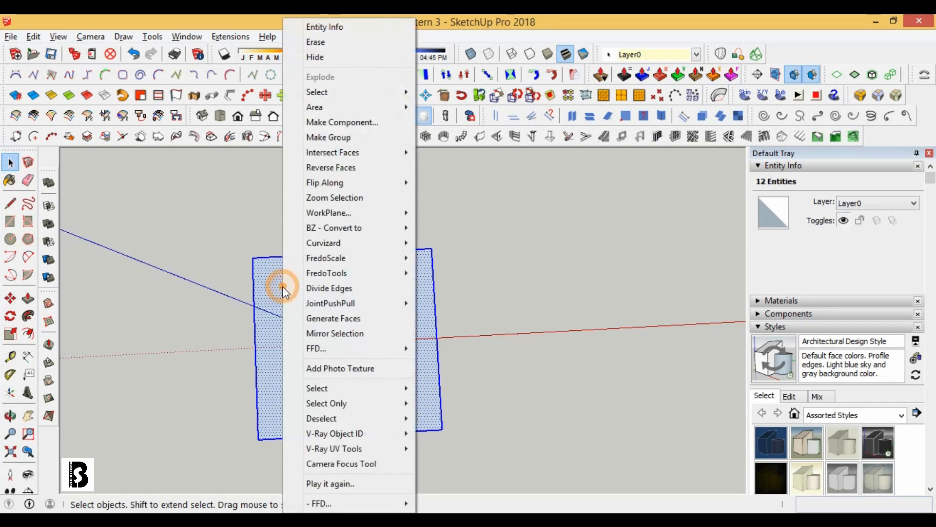
click(341, 122)
click(497, 414)
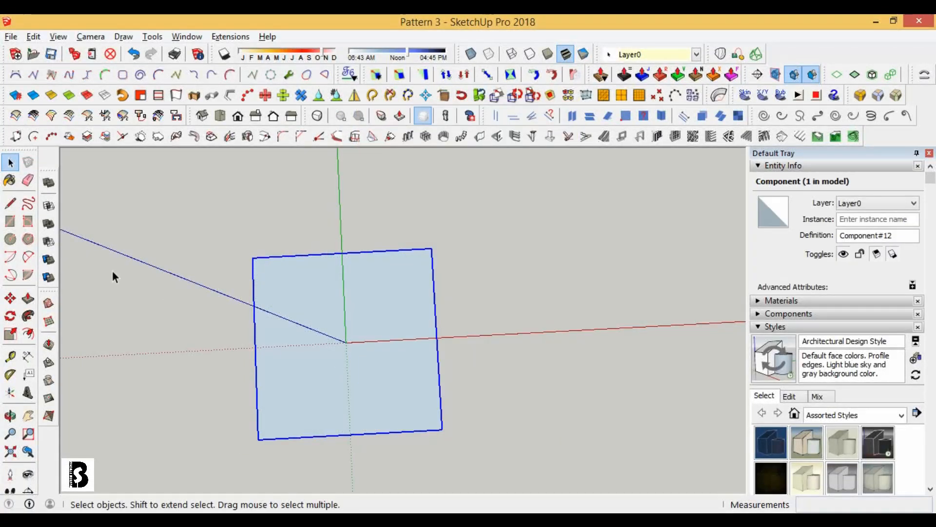
- Draw a four-sided polygon centred on the origin, with one corner on the first division point of the square's divided edge
click(30, 241)
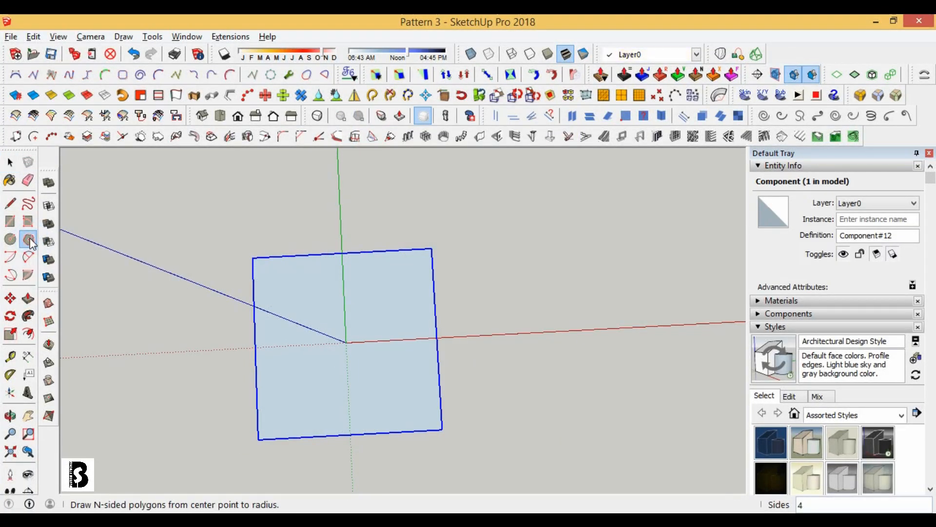
click(347, 342)
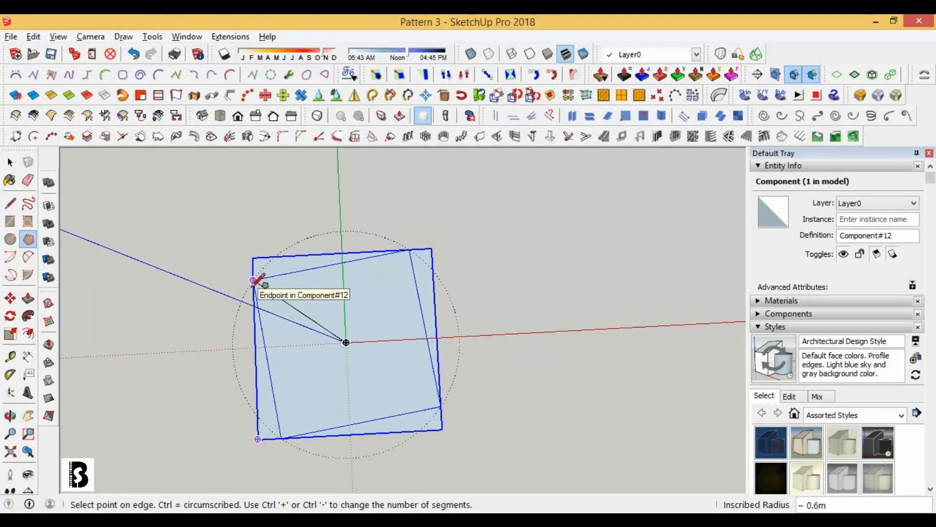
key(Escape)
- Draw a short line outward from the first division point, at the polygon's corner
key(space)
key(l)
click(253, 280)
click(219, 281)
- Group the inner polygon together with the short line attached to its corner
click(10, 161)
double_click(335, 317)
click(171, 361)
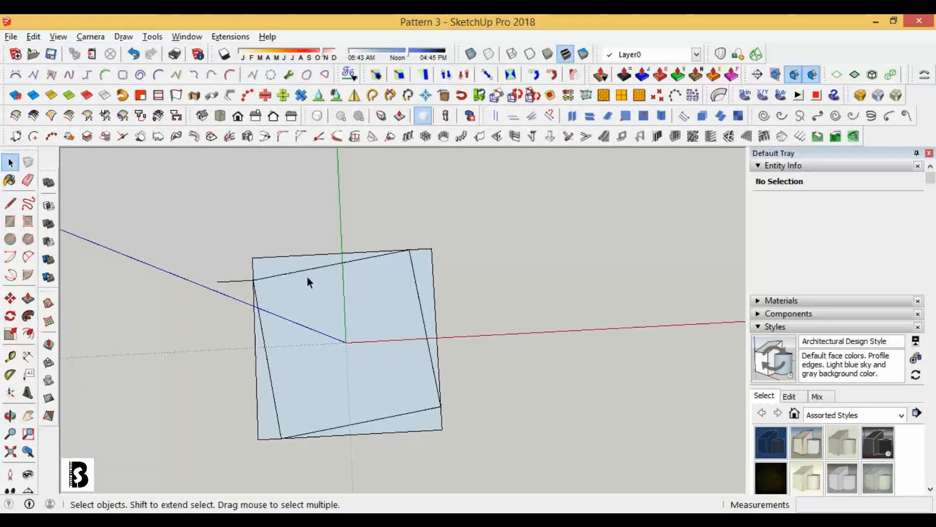
triple_click(312, 271)
right_click(312, 271)
click(355, 144)
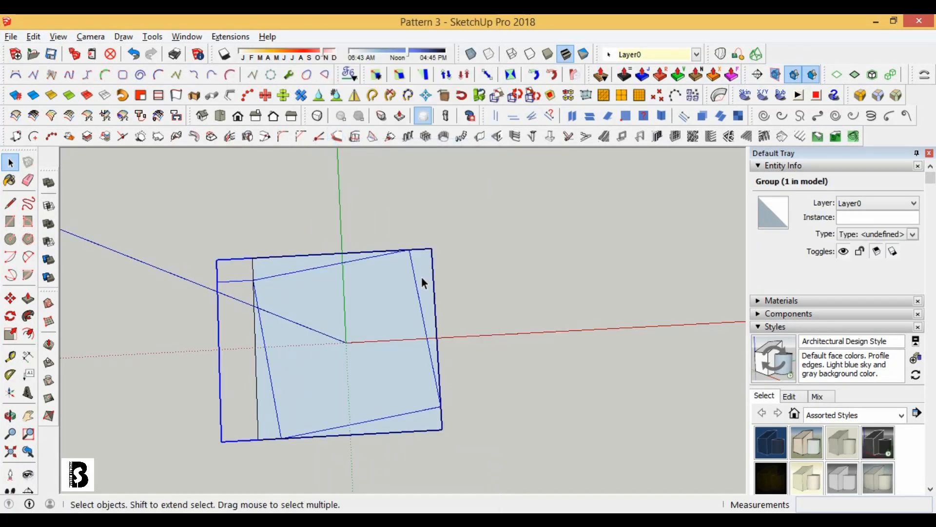
- Rotate a copy of the square component about the origin, from its own corner to the reference polygon's corner
click(422, 278)
click(10, 316)
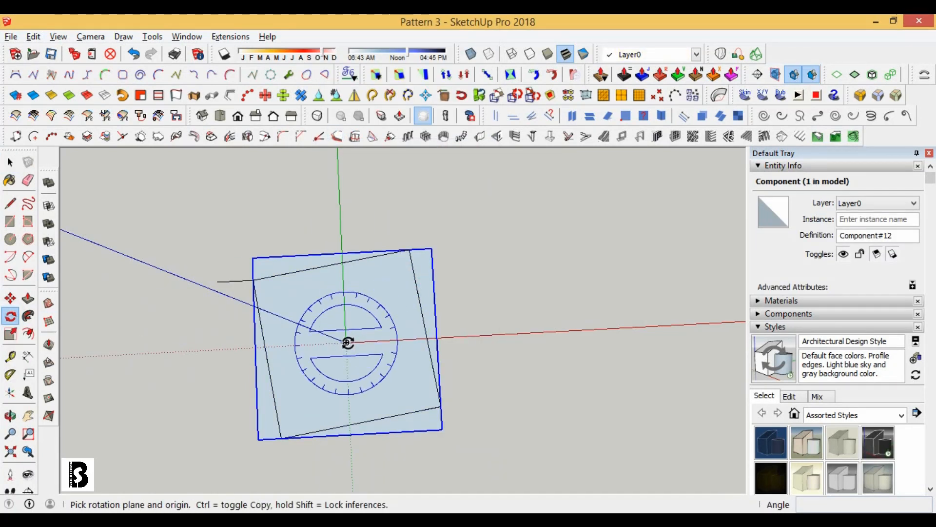
click(347, 344)
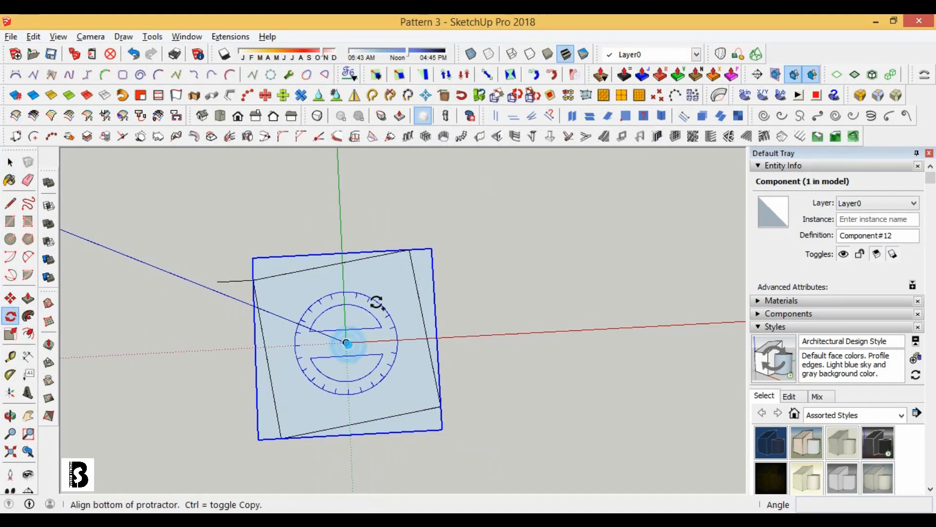
click(442, 430)
click(441, 407)
- Scale the rotated square copy about its centre to about 0.88 so that it fits the reference polygon
key(s)
click(416, 240)
key(ctrl)
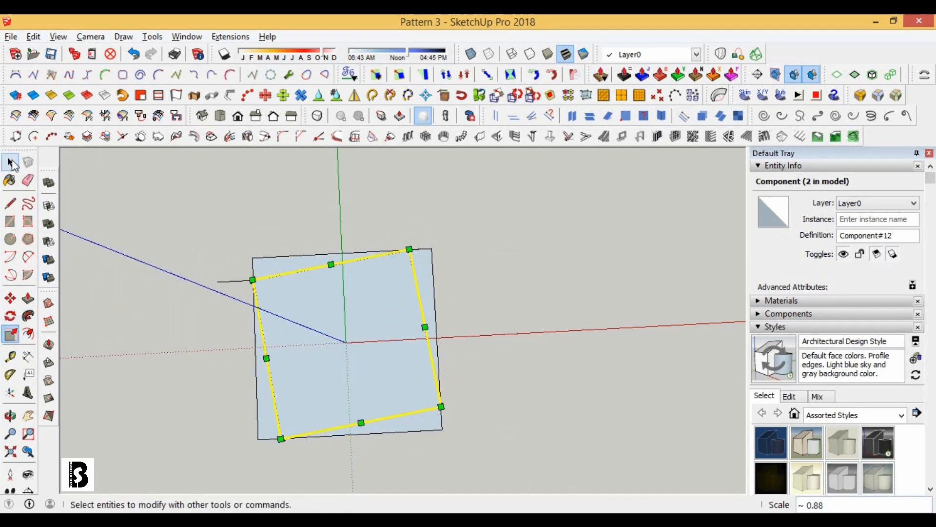
- Delete the reference group with the polygon and the short line
click(12, 160)
click(244, 281)
key(Delete)
- Examine how the inner square's corners meet the edges of the outer square
scroll(343, 357, up, 2)
click(435, 457)
click(437, 422)
double_click(438, 422)
click(565, 356)
click(565, 356)
scroll(459, 295, down, 3)
middle_drag(428, 322, 414, 328)
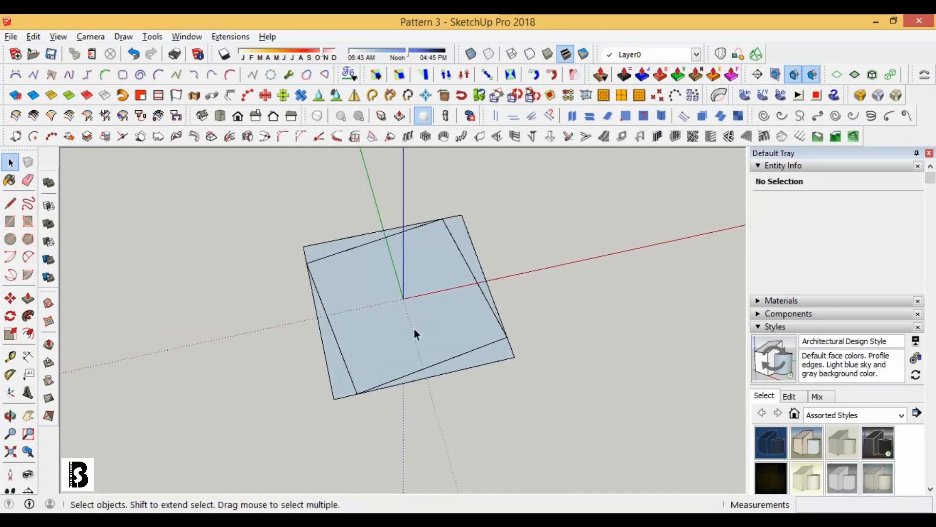
- Repeat the rotated and scaled copy of the square with Memory Copy until the nested squares spiral down near the centre
scroll(414, 330, up, 1)
right_click(490, 364)
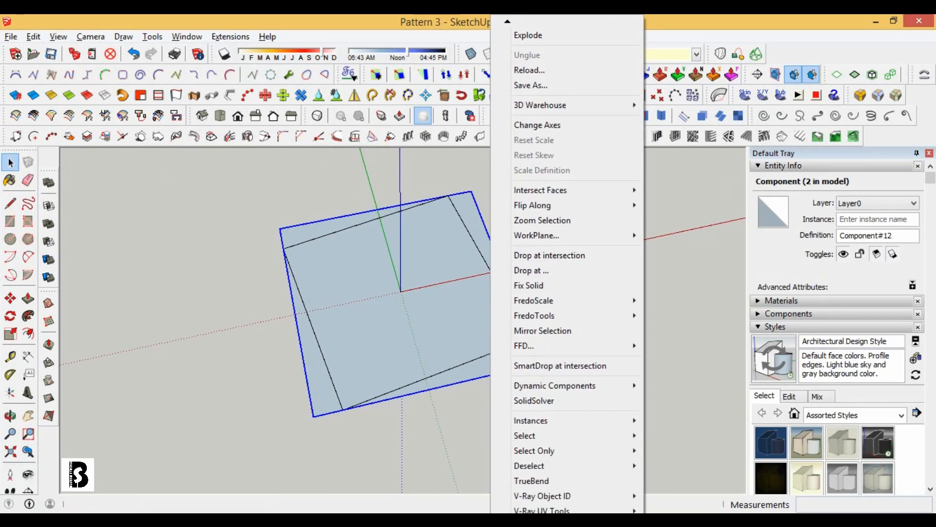
click(537, 497)
click(473, 352)
click(473, 353)
click(473, 352)
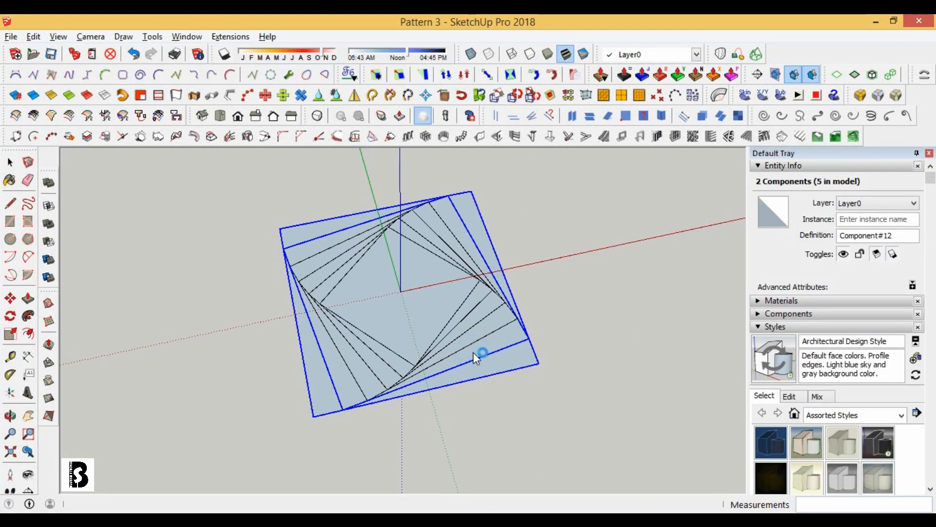
click(473, 352)
click(473, 352)
click(473, 352)
click(473, 352)
click(473, 353)
click(474, 352)
click(474, 352)
click(474, 352)
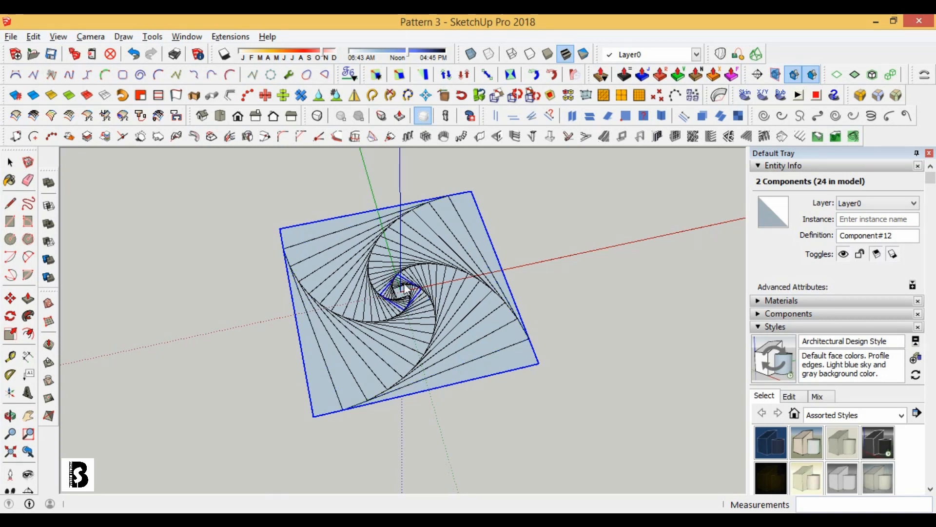
- Continue the Memory Copy from the innermost squares to fill the centre of the spiral with smaller squares
scroll(401, 307, up, 10)
key(space)
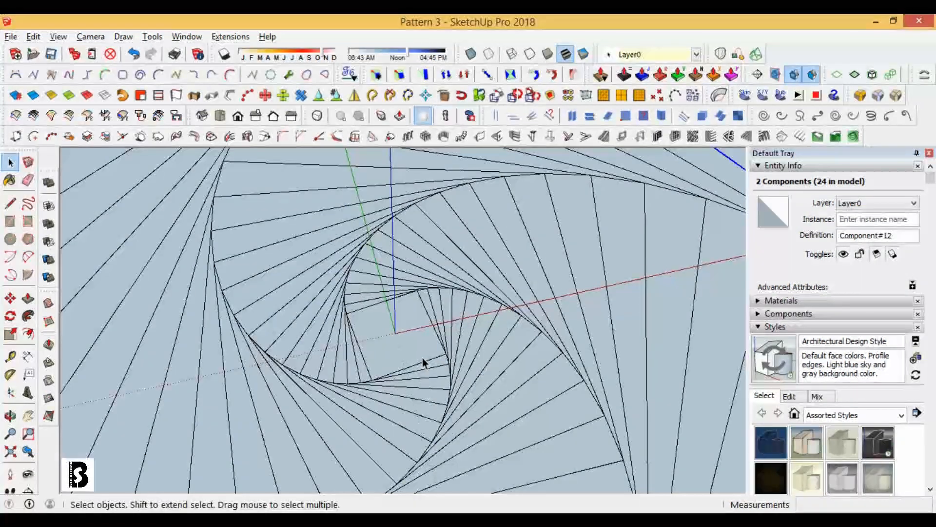
key(F2)
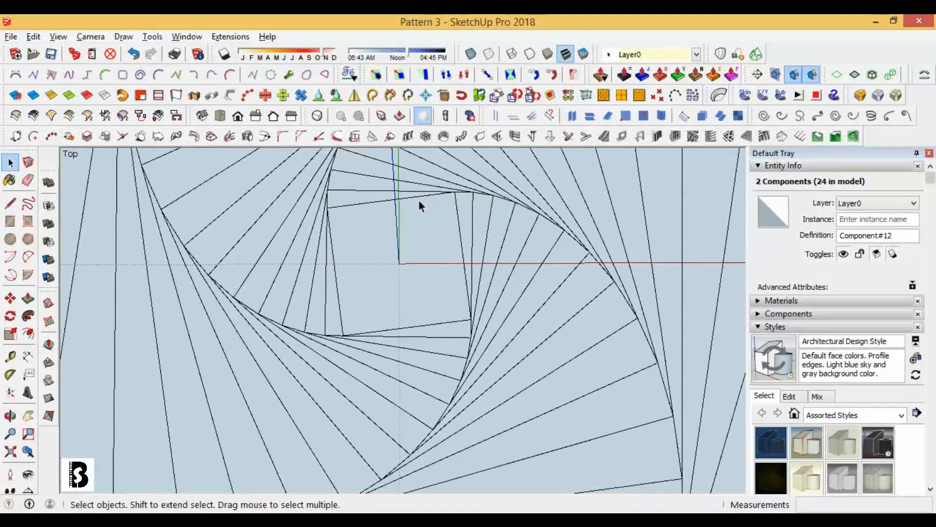
right_click(449, 330)
scroll(527, 497, down, 5)
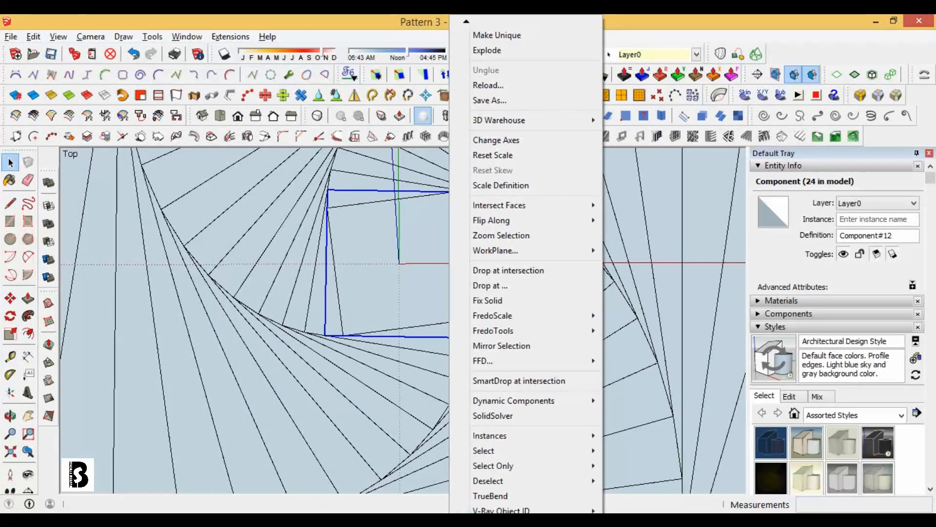
scroll(498, 495, down, 1)
click(498, 495)
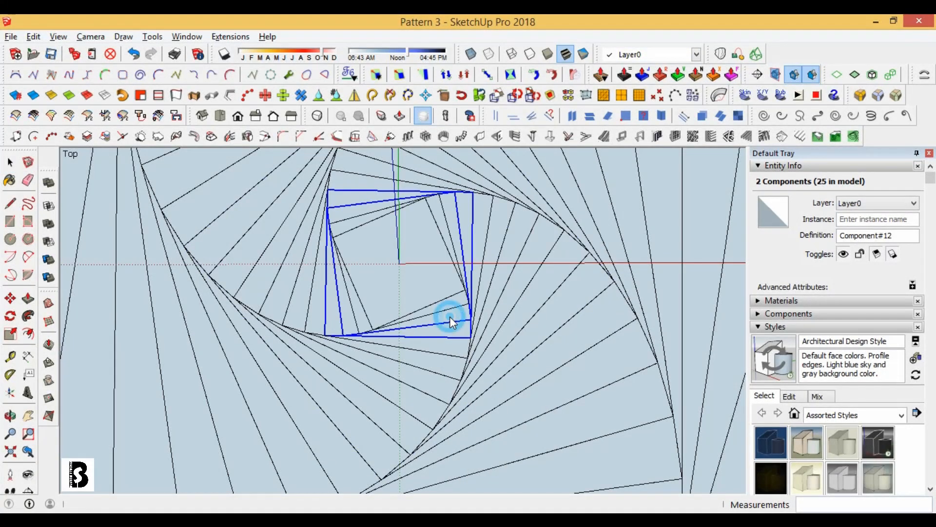
scroll(450, 314, down, 6)
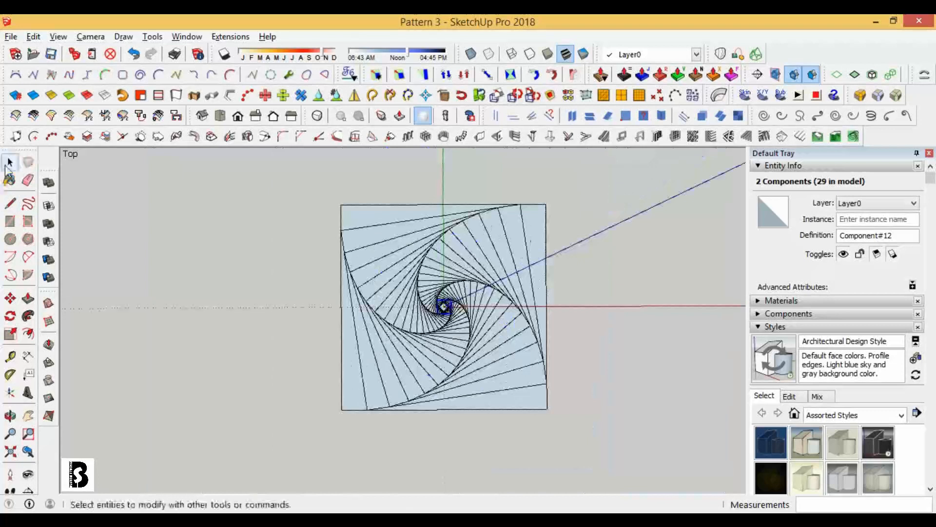
- Select all the nested squares and make them into one component with the default settings
click(10, 163)
scroll(321, 284, down, 1)
click(319, 201)
drag(319, 201, 560, 442)
right_click(462, 327)
click(538, 136)
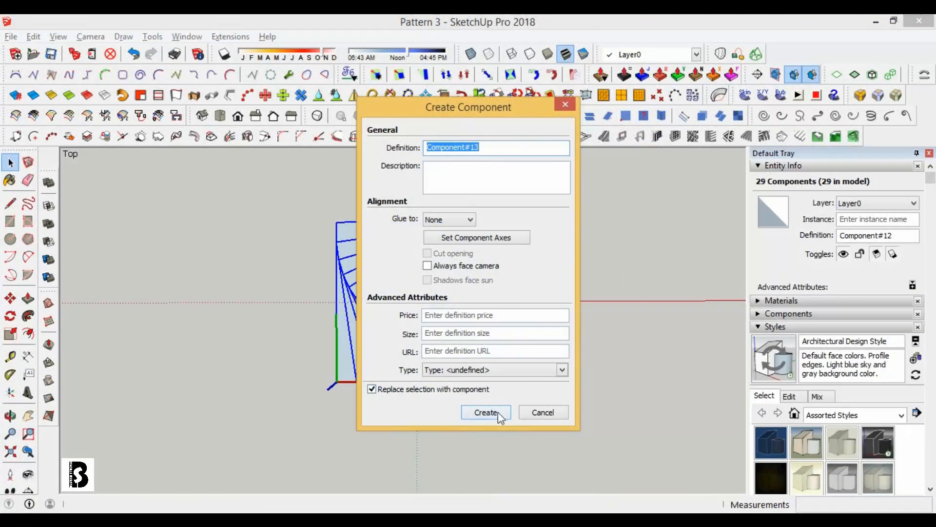
click(490, 413)
- Open the square spiral component to inspect the nested squares inside it, and examine the centre of the spiral
double_click(448, 303)
click(447, 301)
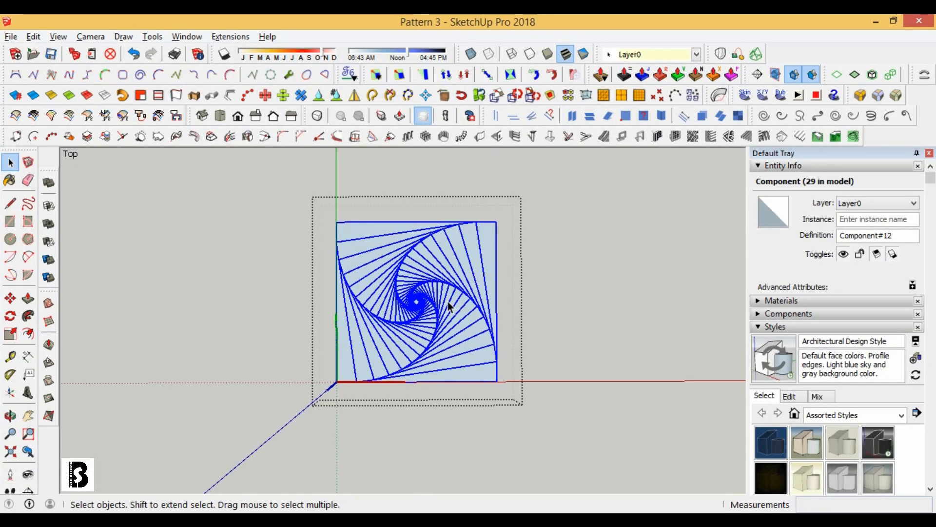
click(10, 163)
click(296, 279)
scroll(421, 299, up, 6)
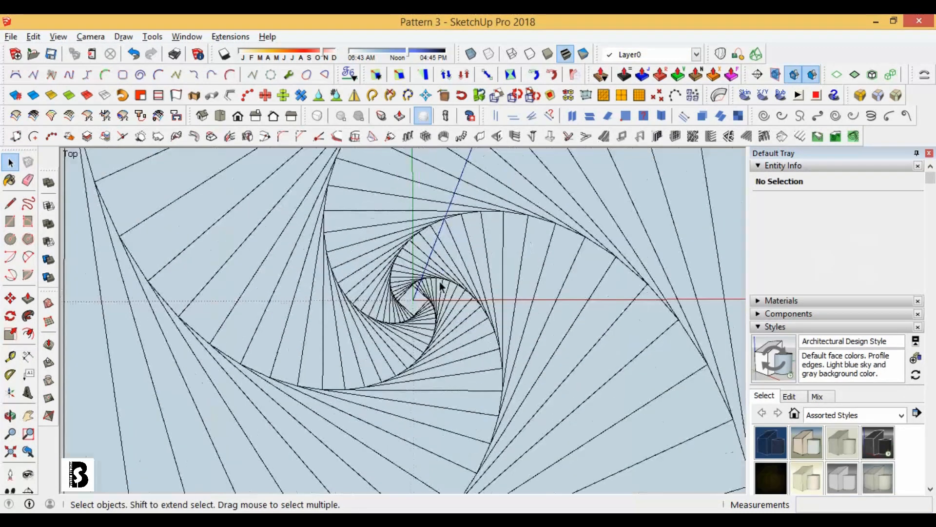
scroll(440, 282, down, 8)
- Move the triangle spiral by its lower-left corner onto the upper-left corner of the square spiral
click(437, 200)
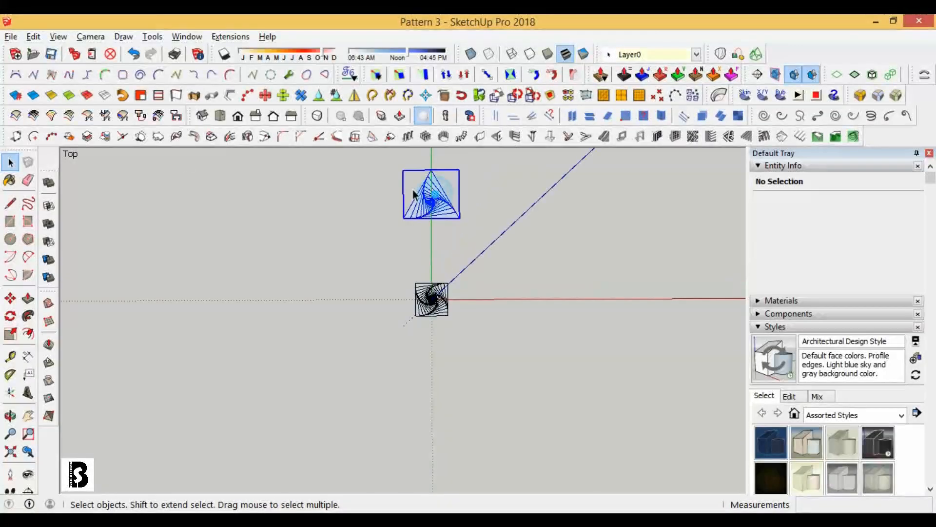
click(11, 298)
scroll(390, 217, up, 2)
click(388, 215)
scroll(429, 317, up, 2)
click(359, 330)
- Scale the square spiral uniformly by about 1.73 so that its width matches the triangle's base
key(space)
click(390, 351)
key(s)
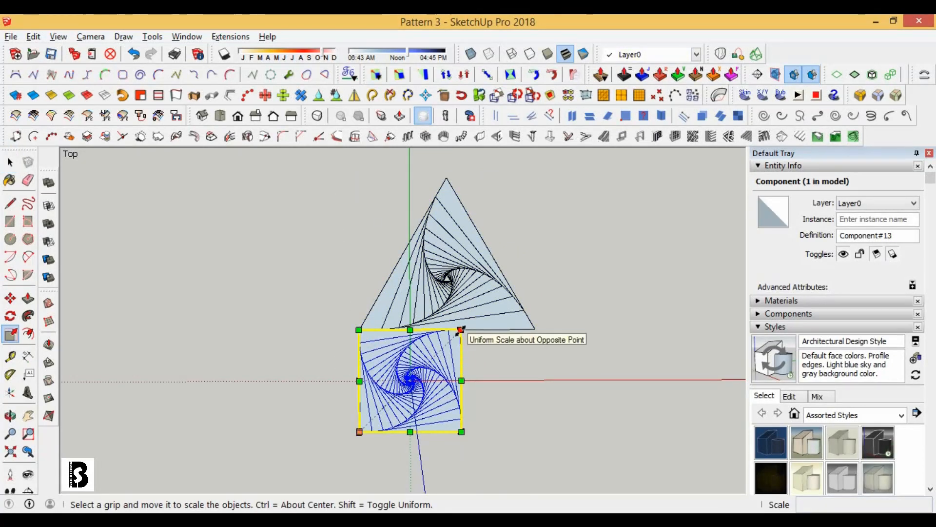
click(462, 380)
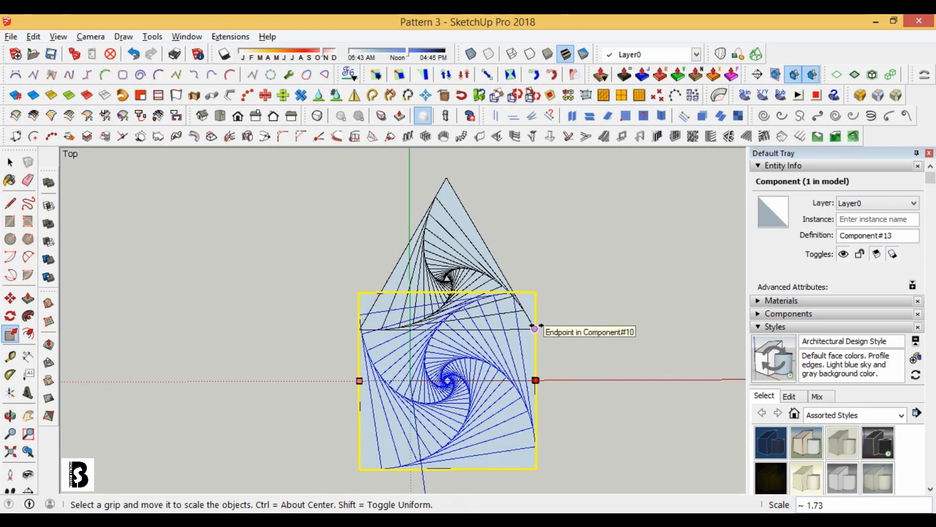
shift+click(536, 329)
- Move the square spiral by its upper-right corner to the right end of the triangle's base
key(m)
click(536, 291)
click(536, 329)
click(10, 162)
click(296, 258)
scroll(297, 257, down, 2)
scroll(407, 352, up, 1)
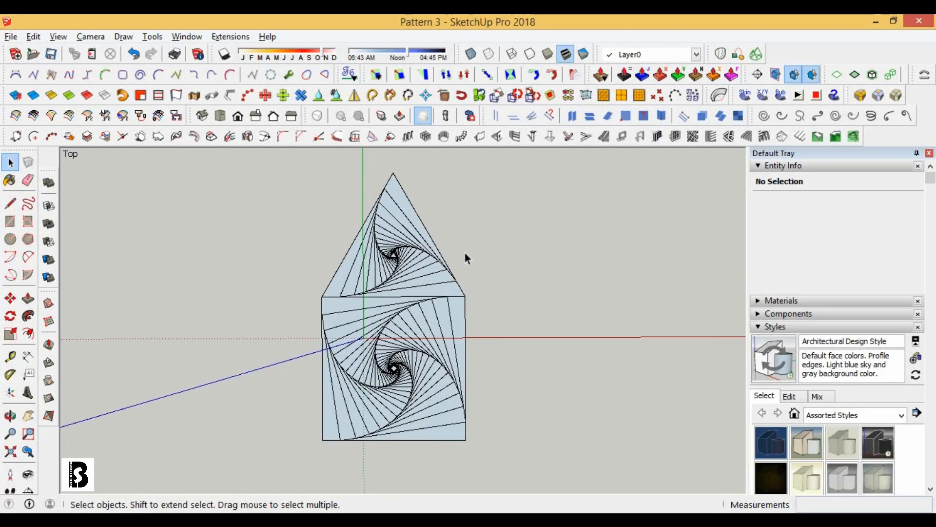
- Move both spiral components together so that the square's lower-left corner sits on the origin
key(ctrl+a)
click(10, 298)
click(322, 441)
scroll(353, 355, up, 2)
click(370, 330)
scroll(377, 409, down, 2)
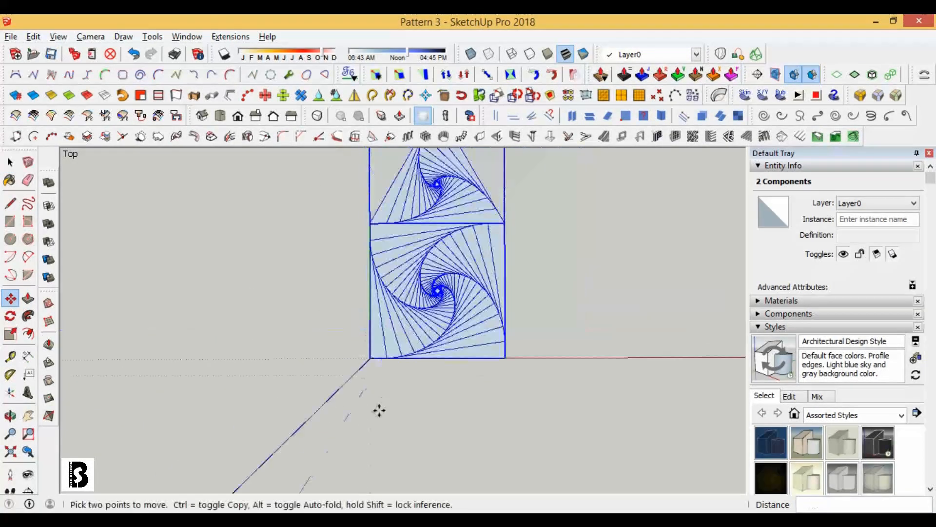
scroll(380, 411, down, 1)
key(space)
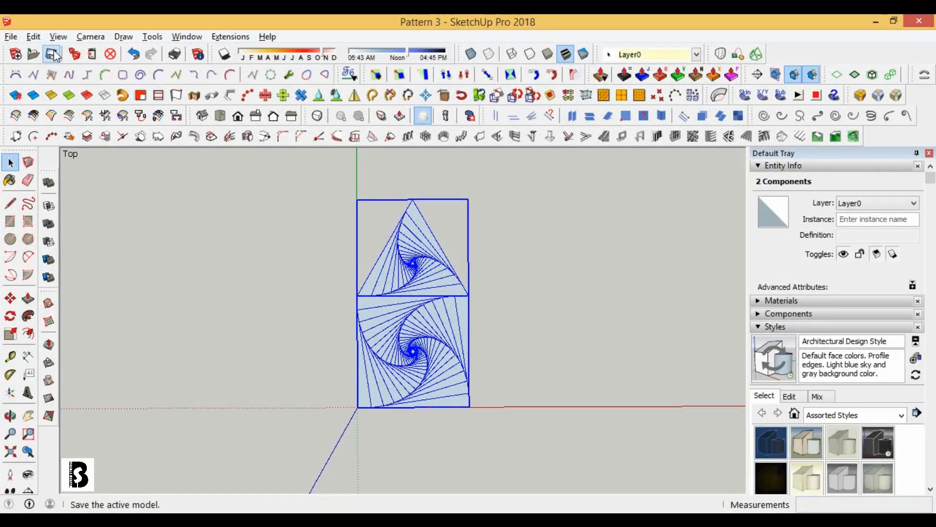
- Draw a 10 m by 10 m square face beside the two spiral components
mouse_move(89, 519)
scroll(423, 337, down, 3)
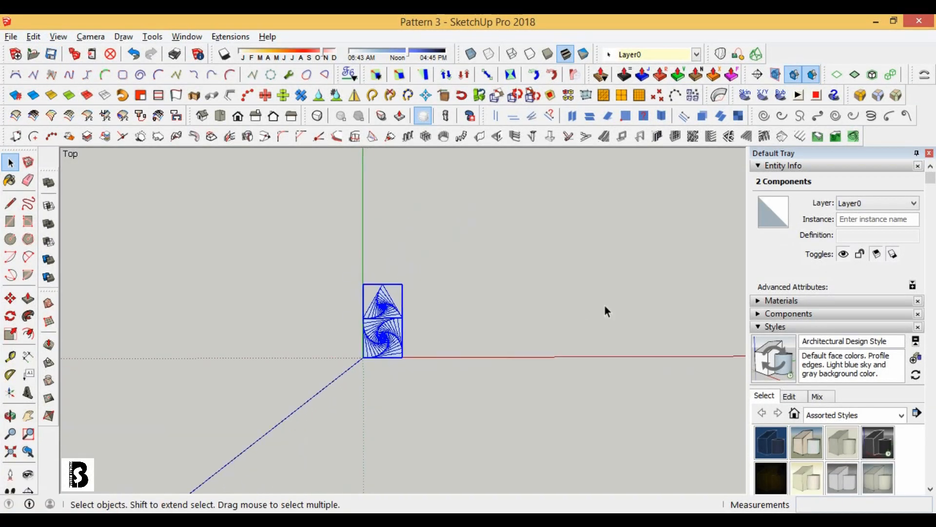
scroll(595, 312, up, 2)
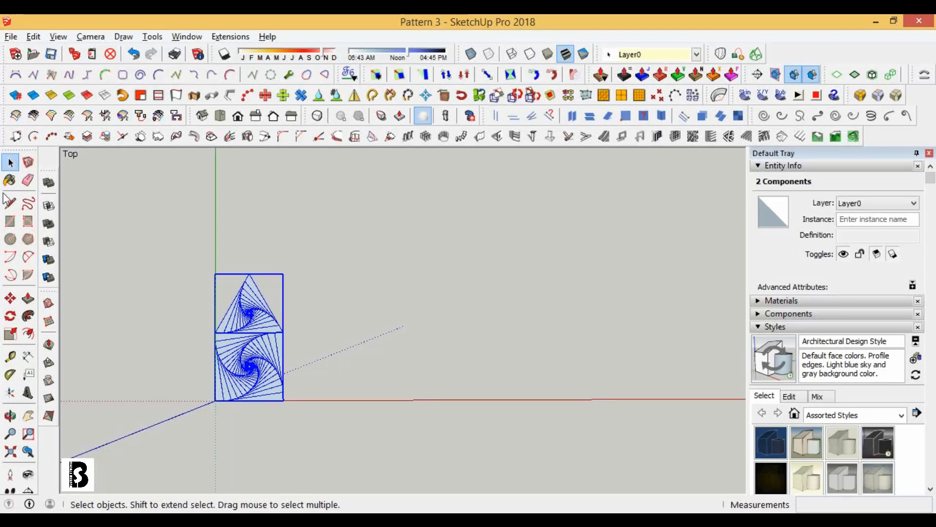
click(10, 221)
scroll(461, 480, down, 3)
scroll(545, 451, up, 1)
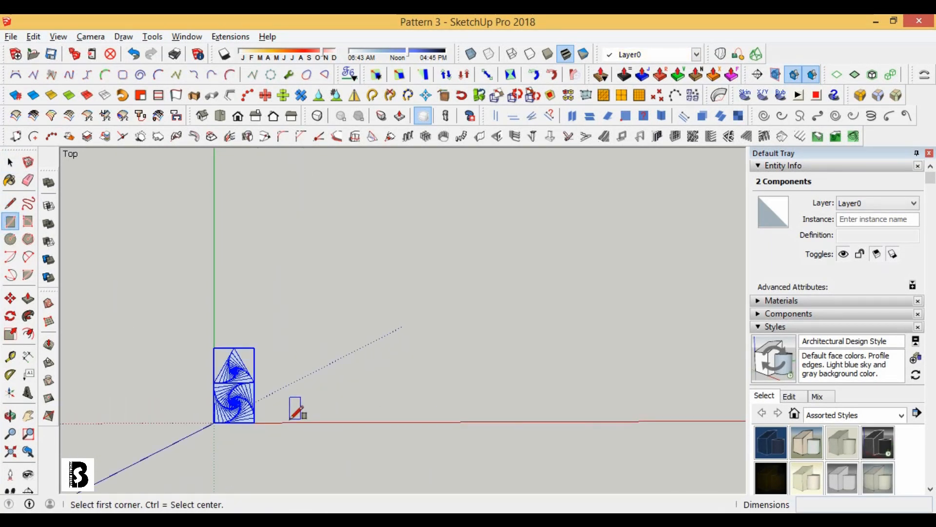
click(290, 418)
text(10.0m, 10)
key(Return)
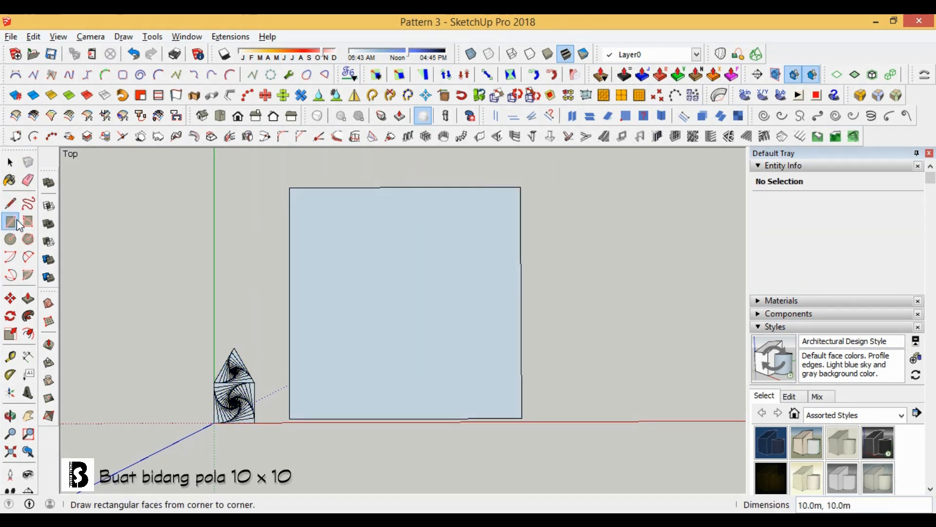
- Divide the 10 m square with a horizontal midline and V-shaped diagonals in its upper and lower halves
click(10, 203)
click(289, 302)
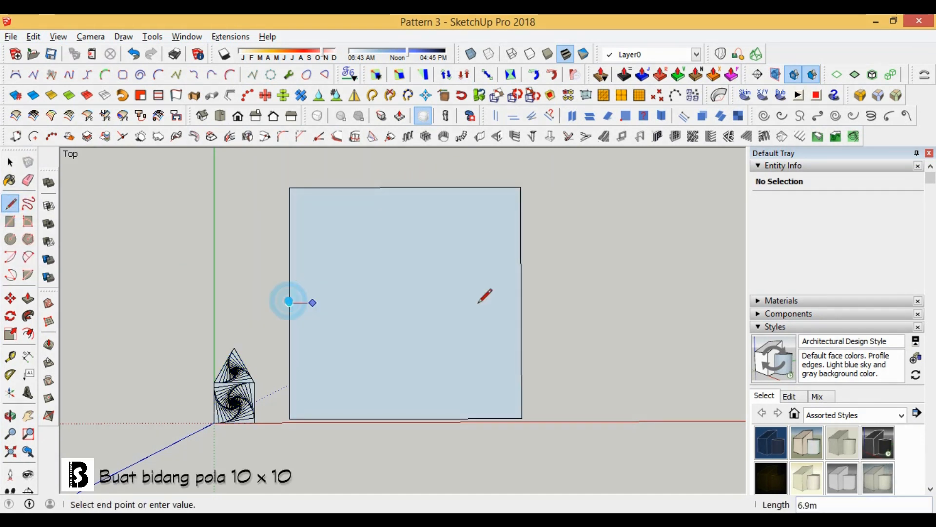
click(520, 303)
click(289, 187)
click(413, 302)
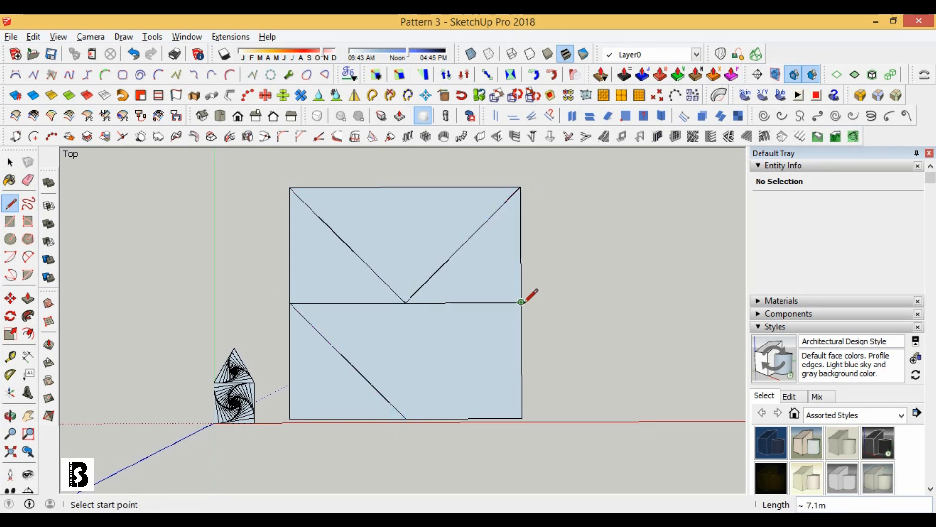
- Draw a 5 m inner square between the diagonals' midpoints, a cross in its lower half, and connecting lines to the outer top midpoint and bottom corners
click(347, 360)
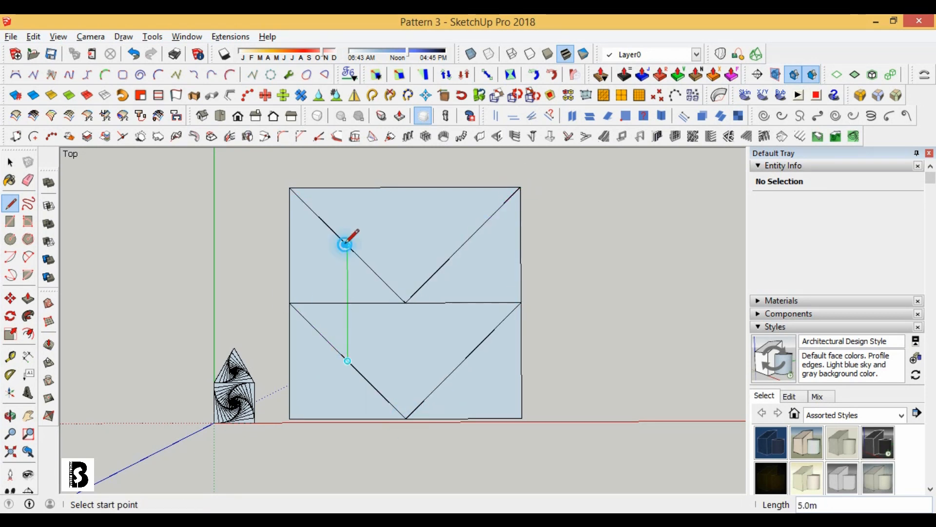
click(347, 245)
click(463, 245)
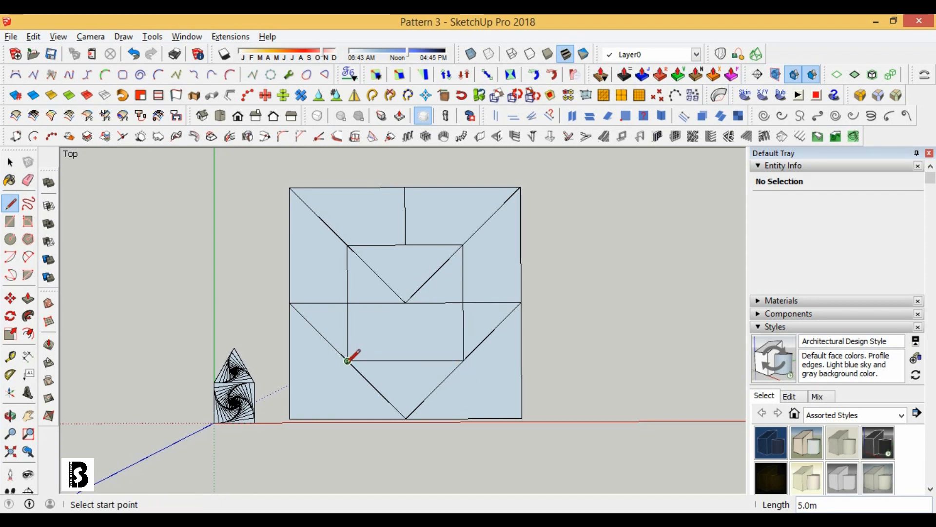
click(463, 360)
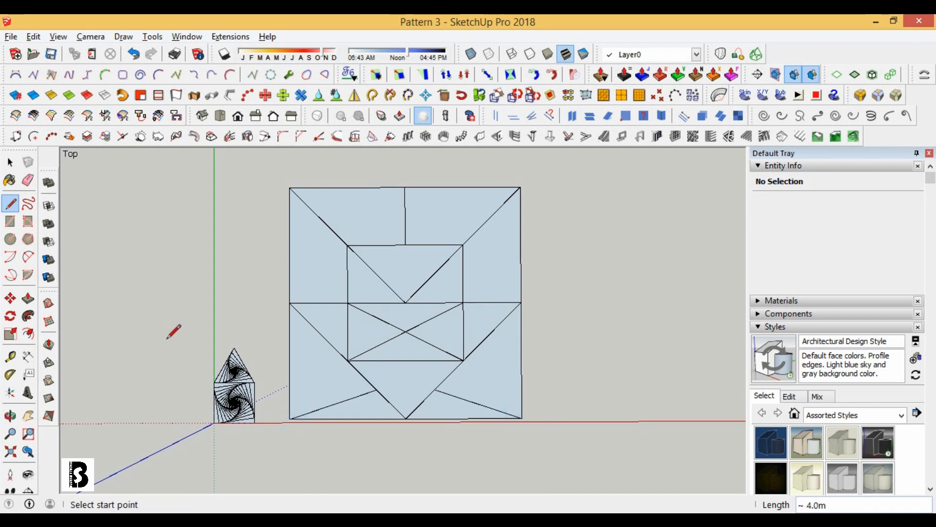
- Select the whole divided 10 m square and make it a group
scroll(407, 294, up, 1)
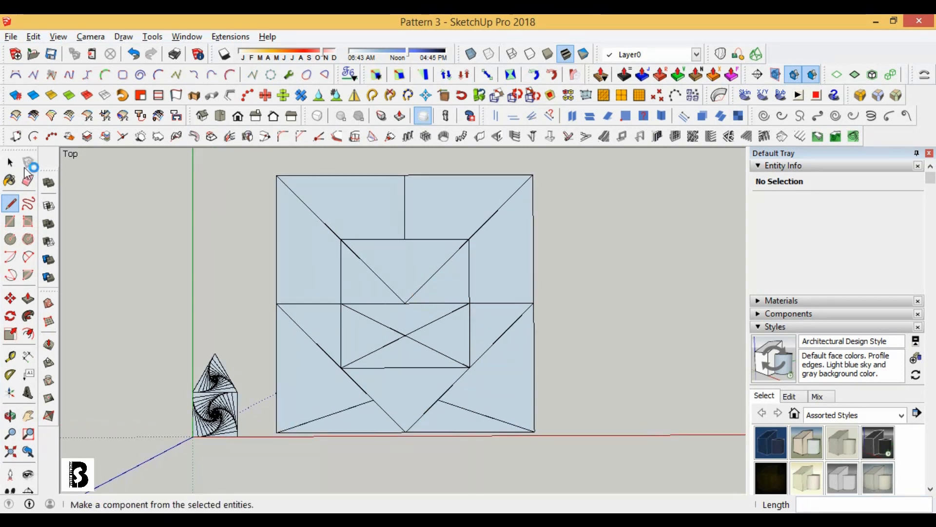
click(11, 162)
drag(270, 164, 543, 439)
right_click(450, 344)
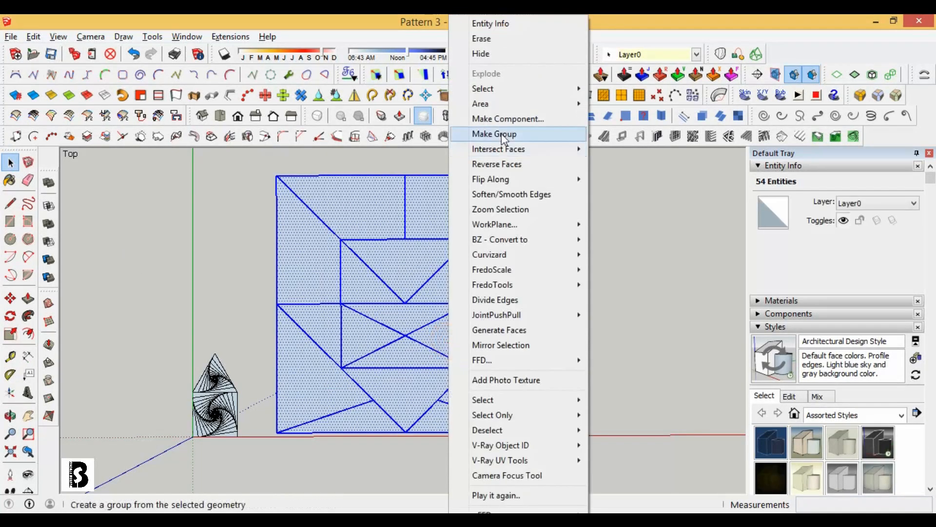
click(502, 135)
click(616, 234)
scroll(359, 383, up, 8)
scroll(353, 313, down, 5)
scroll(332, 301, up, 8)
scroll(340, 330, down, 9)
scroll(288, 317, down, 3)
scroll(274, 321, up, 1)
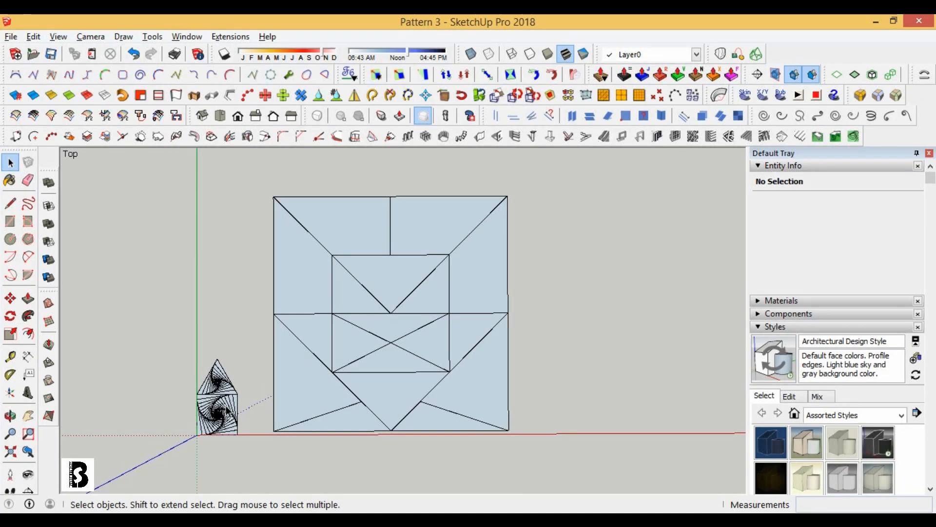
- Copy the triangle spiral by the midpoint of its base to the centre of the 10 m square
click(220, 383)
click(11, 298)
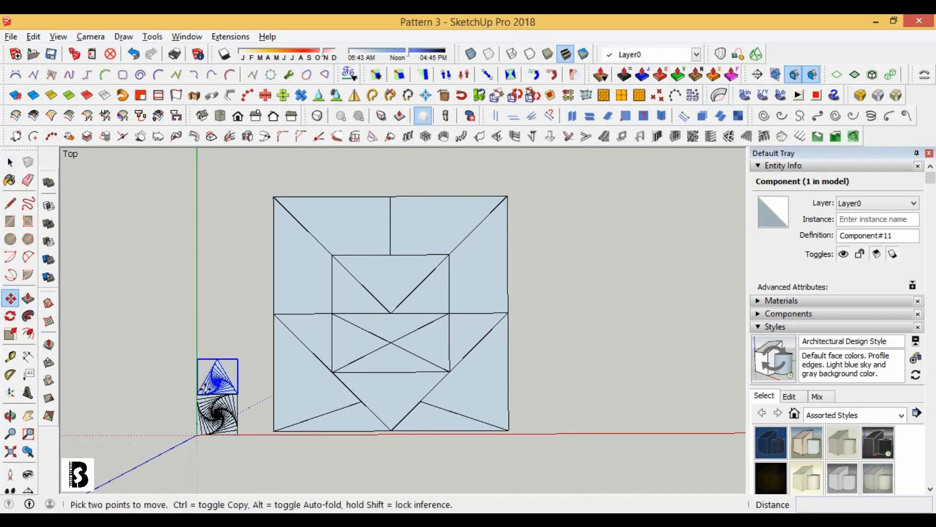
scroll(220, 395, up, 4)
click(207, 395)
key(ctrl)
scroll(207, 395, down, 5)
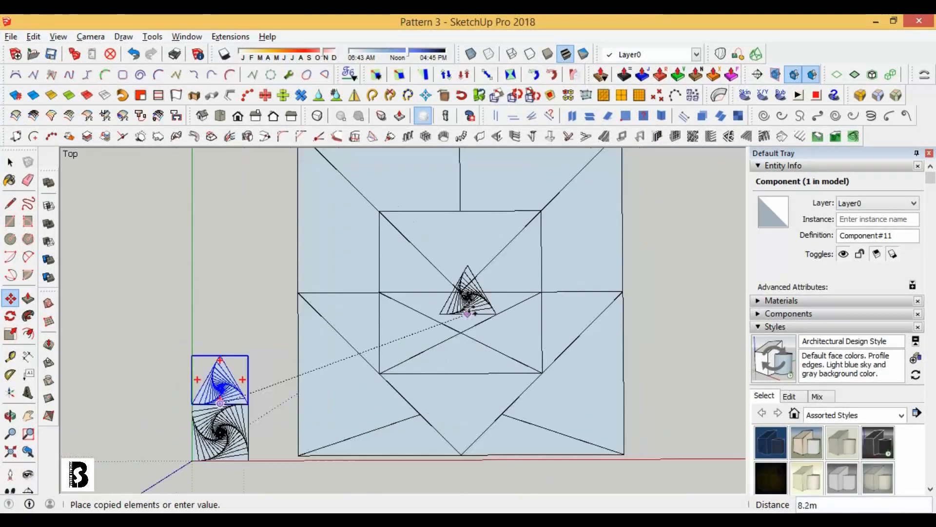
scroll(470, 303, up, 1)
click(457, 288)
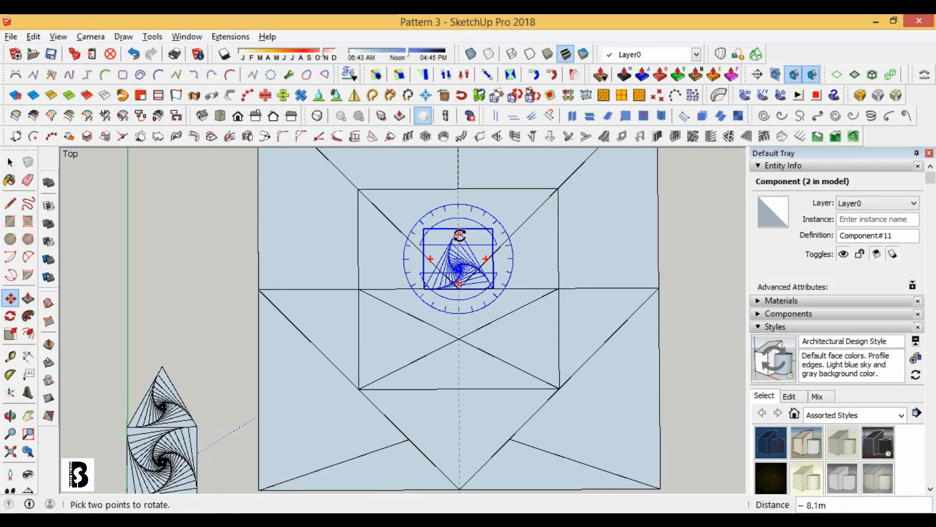
- Rotate the triangle spiral copy half a turn about its own centre so that its apex points down
click(458, 236)
click(461, 373)
scroll(460, 276, down, 1)
- Scale the triangle copy in height to the inner square's upper edge, and in width about its centre to the inner square's upper corners
key(s)
scroll(460, 190, up, 3)
click(459, 275)
click(459, 200)
click(524, 292)
key(shift)
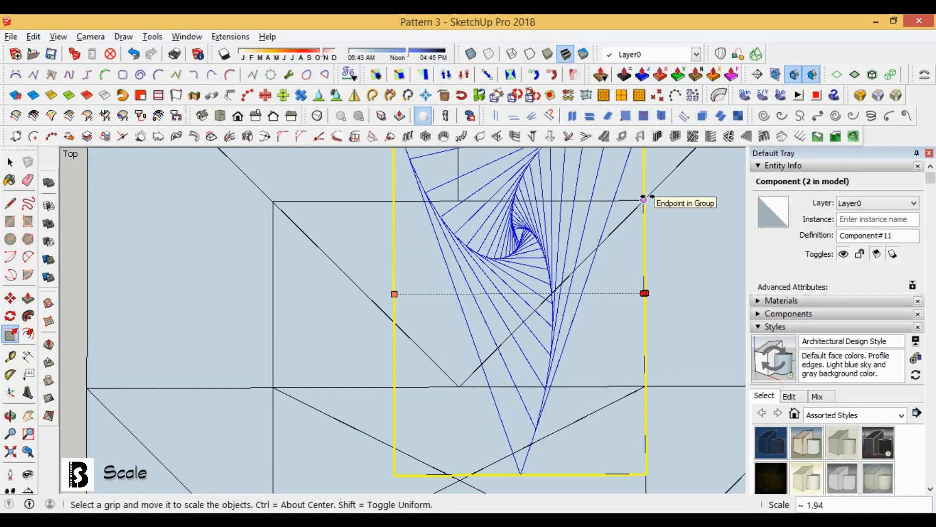
key(ctrl)
ctrl+click(645, 199)
key(space)
click(151, 257)
- Make a copy of the scaled triangle spiral rotated 45° clockwise about the midpoint of its base
scroll(305, 293, down, 9)
scroll(380, 292, up, 2)
click(358, 303)
scroll(365, 299, up, 1)
scroll(376, 363, down, 1)
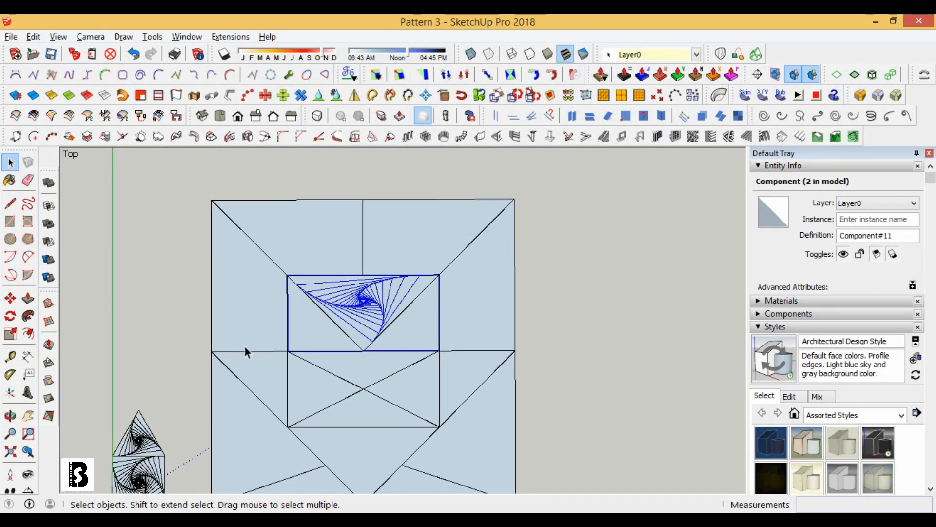
click(10, 315)
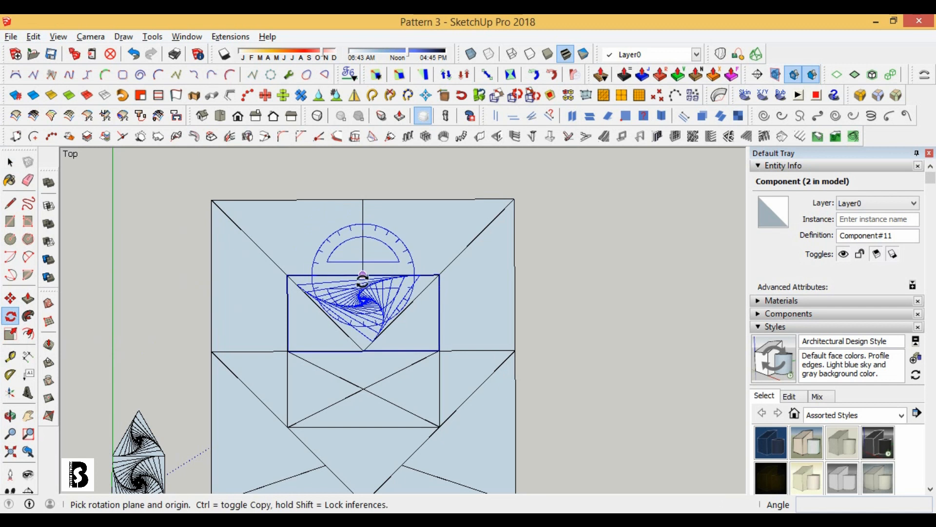
click(362, 274)
click(484, 277)
click(451, 363)
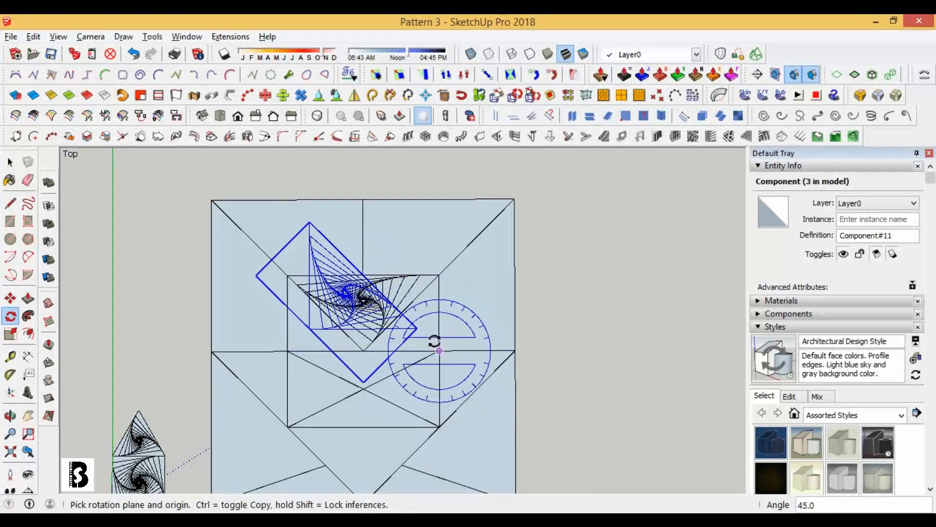
- Move the rotated triangle copy by the lower end of its base to the centre of the 10 m square
key(m)
scroll(403, 332, up, 1)
click(415, 327)
scroll(346, 359, up, 1)
click(341, 358)
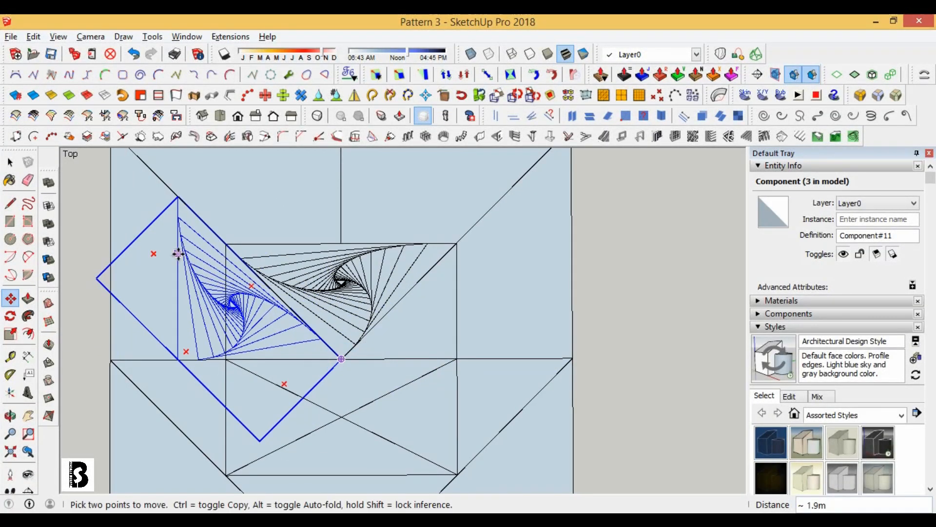
key(space)
scroll(177, 197, up, 1)
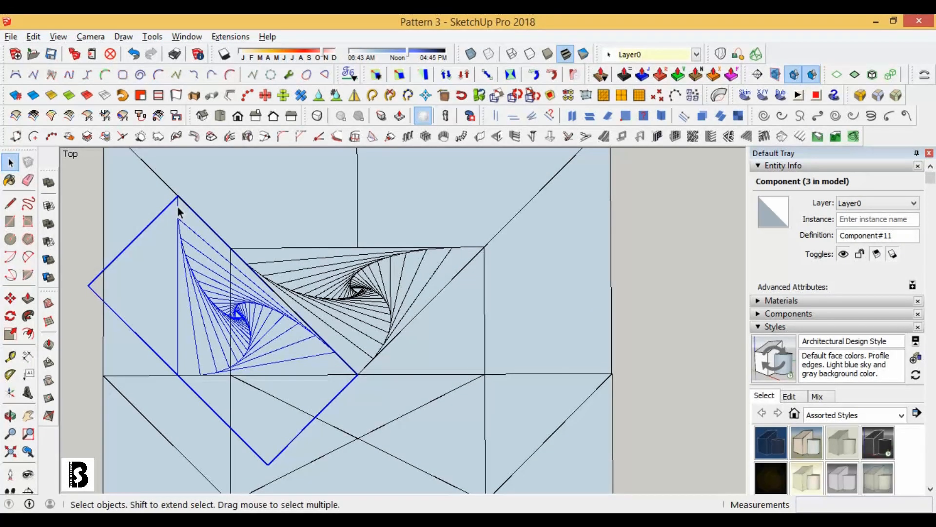
- Shrink the rotated triangle copy with FredoScale Box Scaling so its upper corner meets the inner square's upper-left corner
click(400, 75)
key(Down)
click(177, 285)
scroll(226, 248, up, 2)
click(234, 248)
click(337, 161)
scroll(334, 250, up, 8)
click(368, 241)
scroll(341, 249, down, 5)
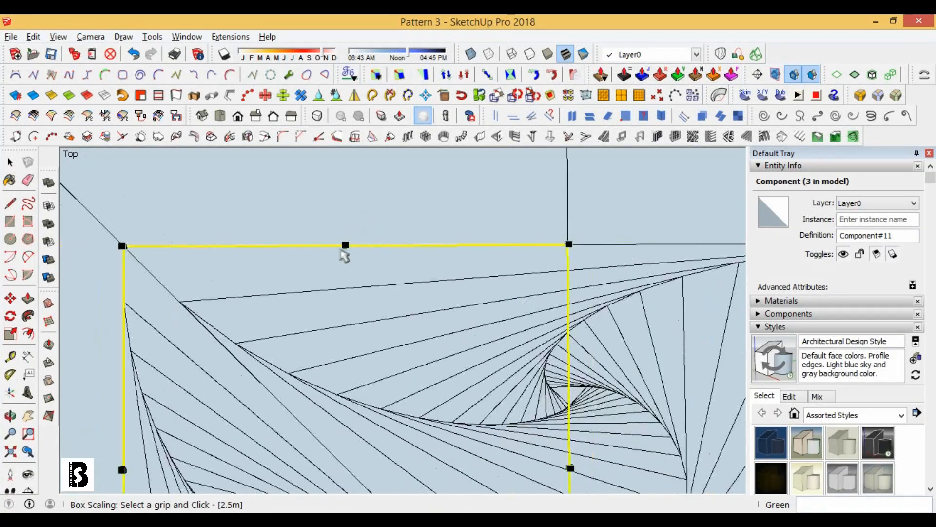
scroll(340, 249, down, 7)
- Mirror the small side triangle across the square's vertical centreline with Mirror Selection, keeping the original
click(9, 162)
click(136, 255)
scroll(135, 254, down, 2)
scroll(261, 273, up, 1)
right_click(312, 329)
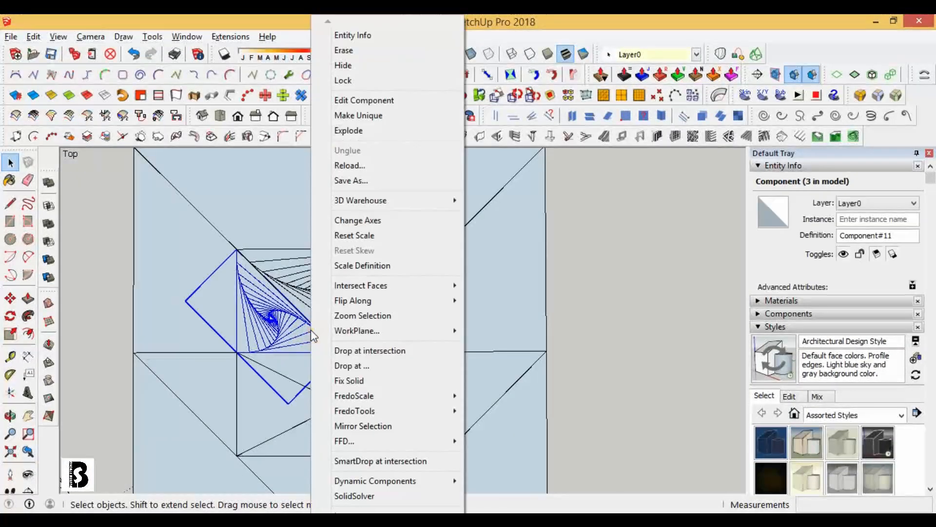
click(363, 425)
middle_drag(338, 390, 288, 326)
click(290, 298)
click(517, 299)
mouse_move(516, 299)
middle_down()
mouse_move(416, 393)
mouse_move(407, 266)
mouse_move(458, 316)
mouse_move(258, 156)
middle_up()
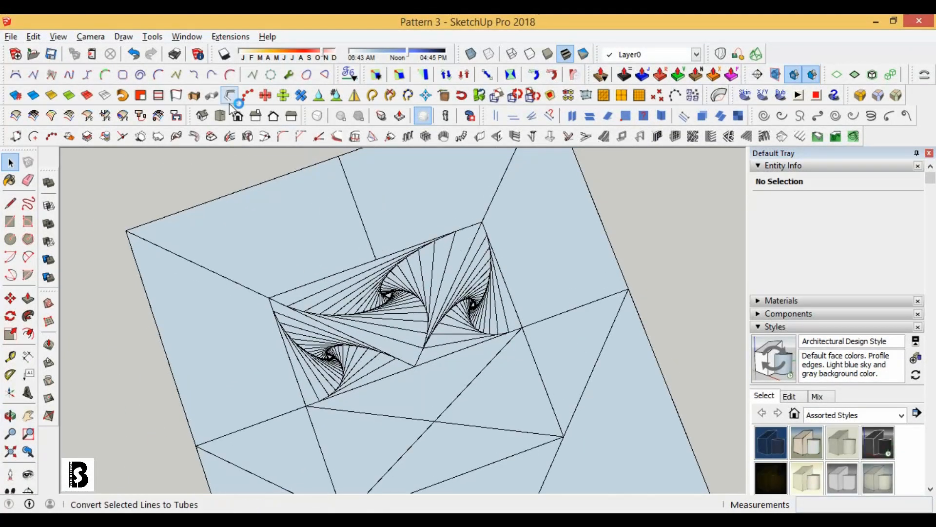
- Open the divided square's group in top view and delete the crossing diagonal lines in the inner square's lower half
click(220, 116)
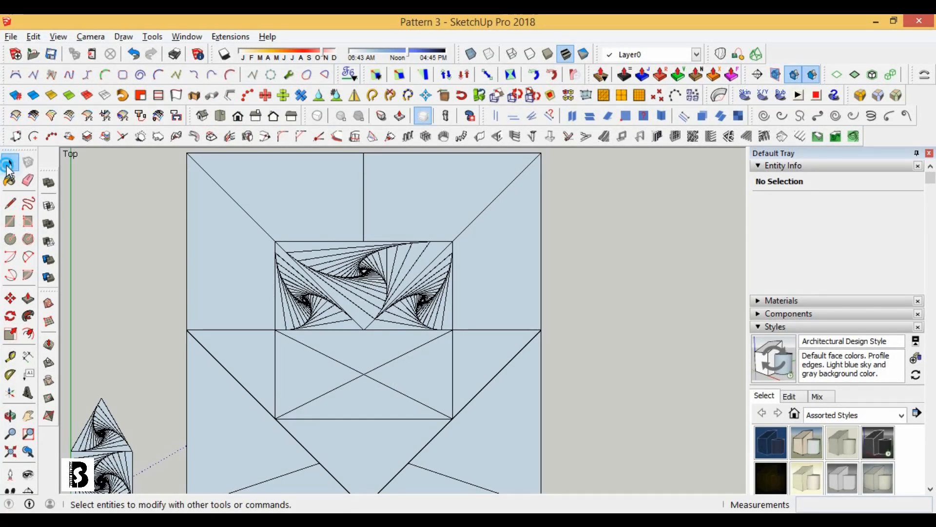
click(361, 373)
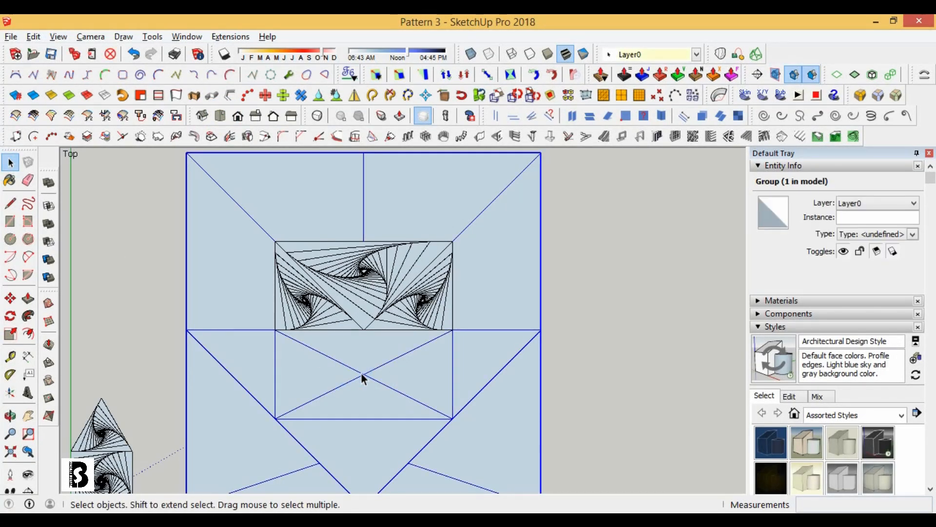
double_click(362, 374)
click(367, 373)
shift+click(354, 370)
shift+click(353, 379)
shift+click(387, 386)
key(Delete)
click(606, 341)
- Mirror the three triangle spirals across the square's horizontal centreline with Mirror Selection, keeping the originals
click(327, 306)
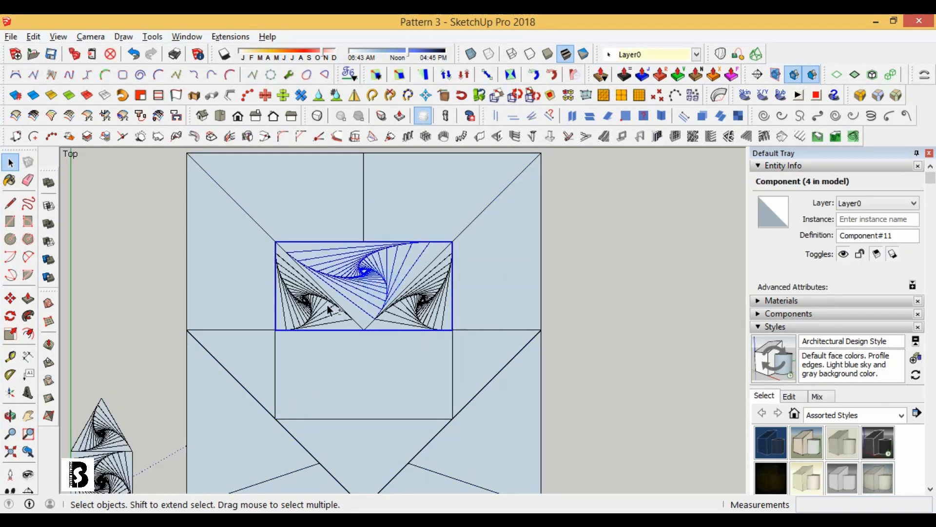
shift+click(404, 313)
right_click(418, 314)
click(473, 349)
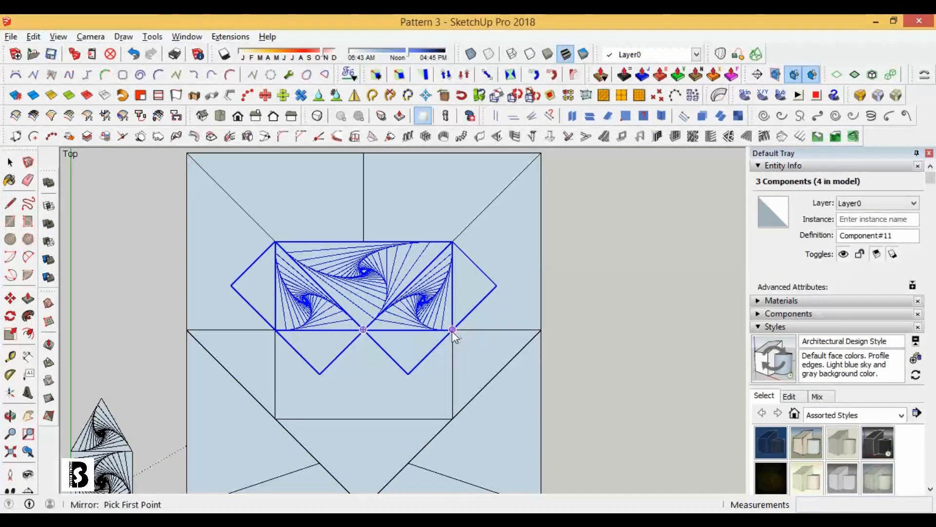
middle_drag(637, 345, 585, 254)
key(Return)
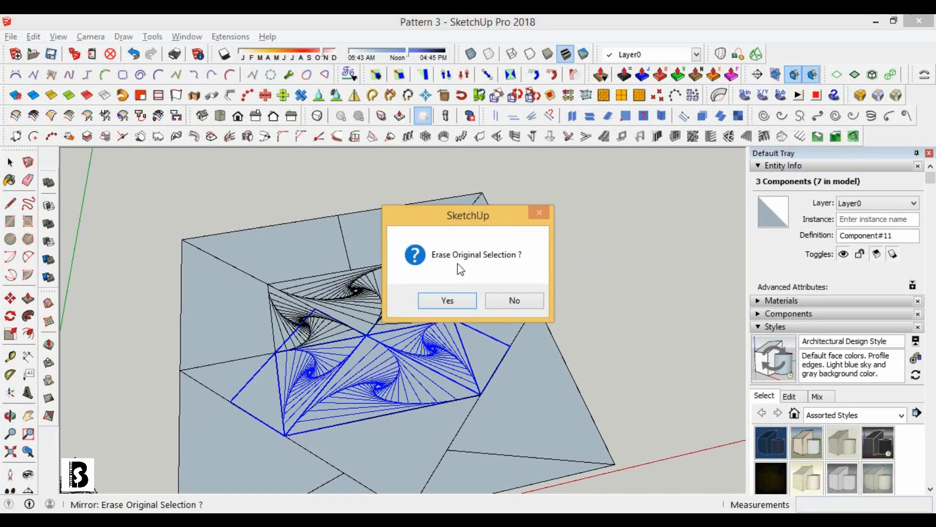
click(507, 302)
scroll(508, 265, down, 3)
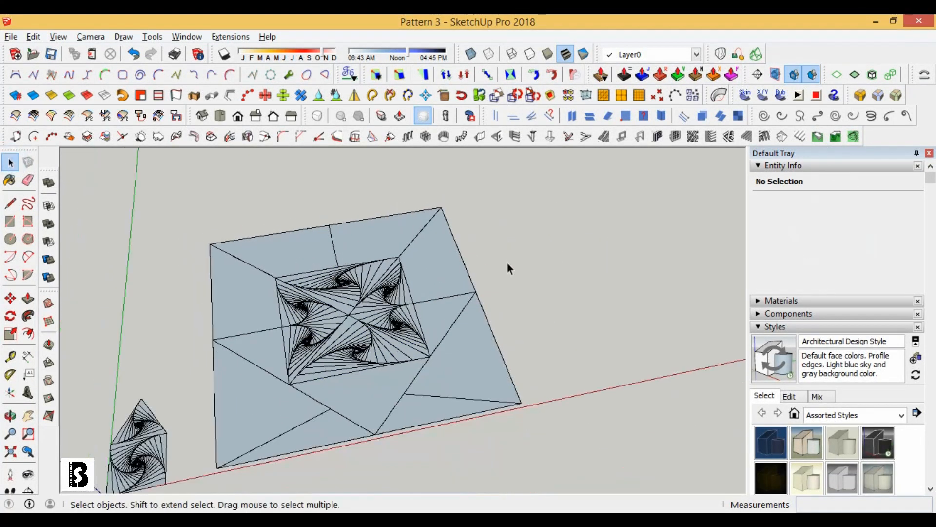
- Select all six triangle spirals in top view and rotate them 90° clockwise about the square's centre
middle_drag(508, 265, 393, 389)
click(220, 115)
key(space)
scroll(314, 212, up, 2)
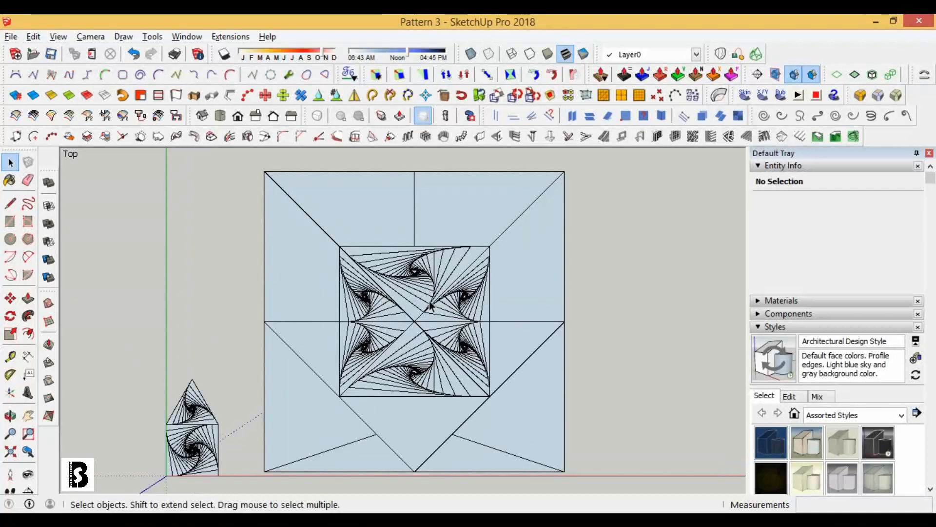
drag(314, 212, 500, 414)
key(q)
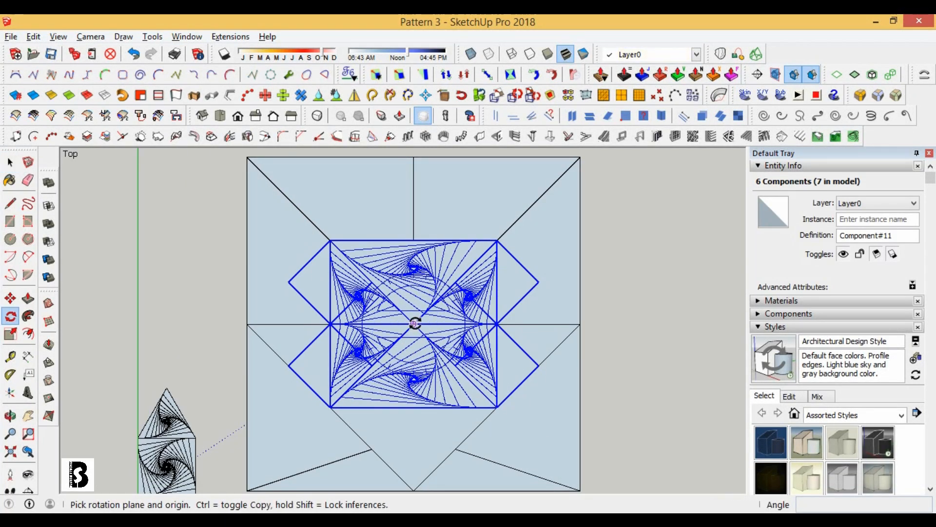
click(413, 324)
click(579, 324)
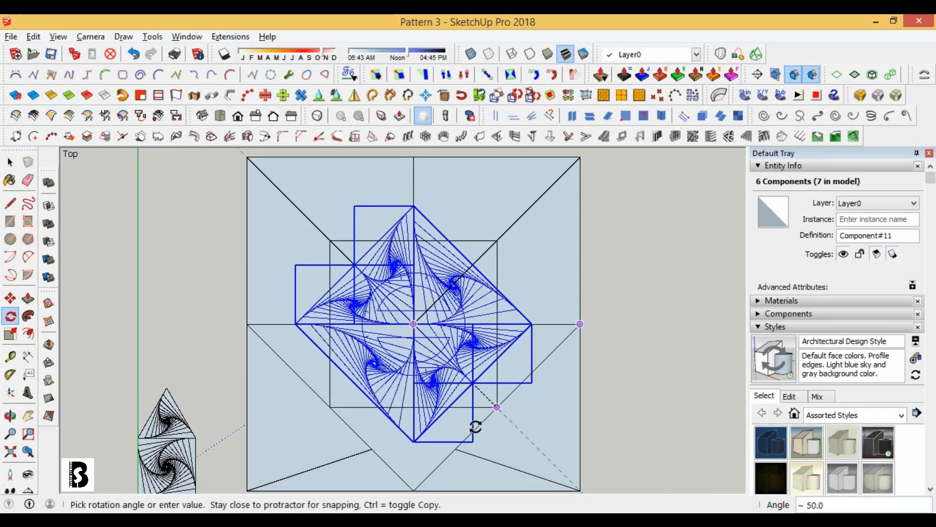
click(413, 447)
key(space)
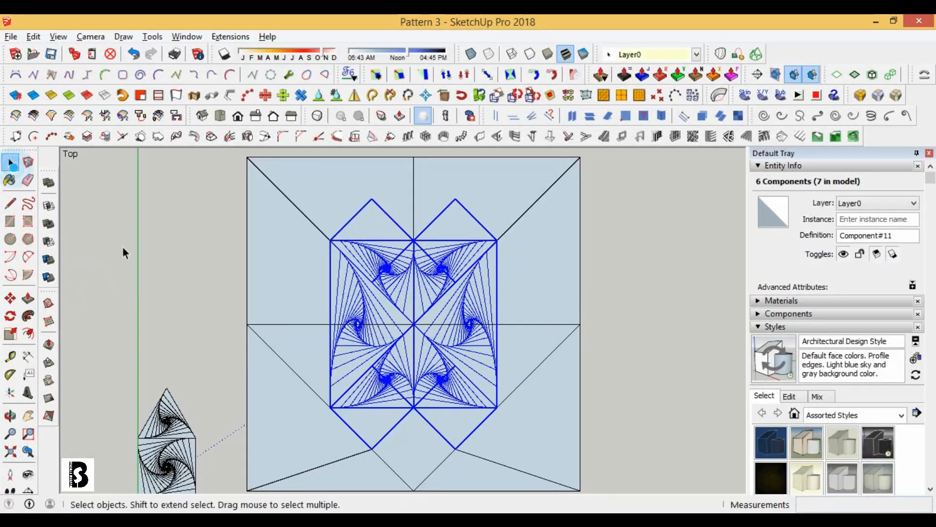
- Copy the square spiral by its upper-left corner to the midpoint of the 10 m square's upper edge
click(122, 247)
scroll(274, 267, down, 2)
click(170, 452)
key(m)
scroll(151, 429, up, 4)
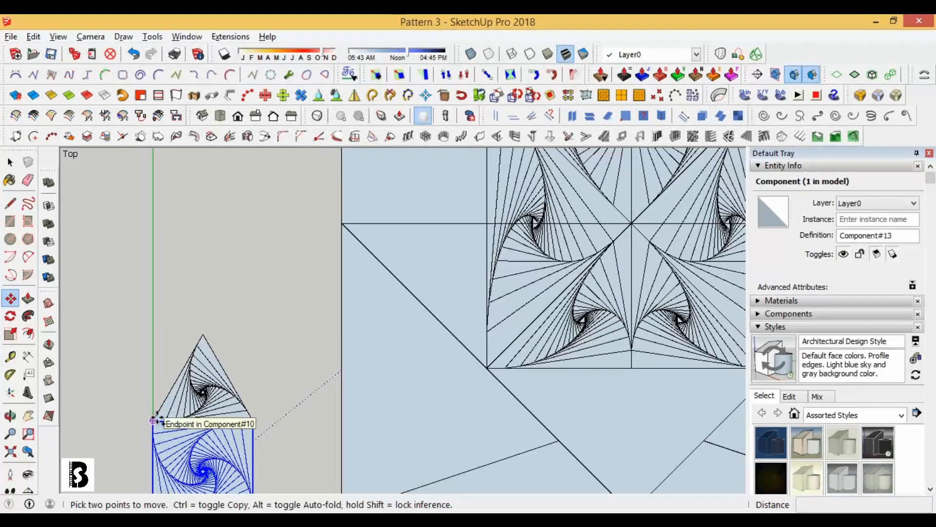
click(153, 419)
key(ctrl)
scroll(267, 303, down, 3)
scroll(366, 209, up, 4)
click(357, 207)
- Try scaling the square spiral copy in height to the inner square's upper edge and in width to the outer square's side edge
key(s)
click(405, 303)
scroll(408, 347, up, 3)
click(408, 347)
scroll(407, 347, down, 3)
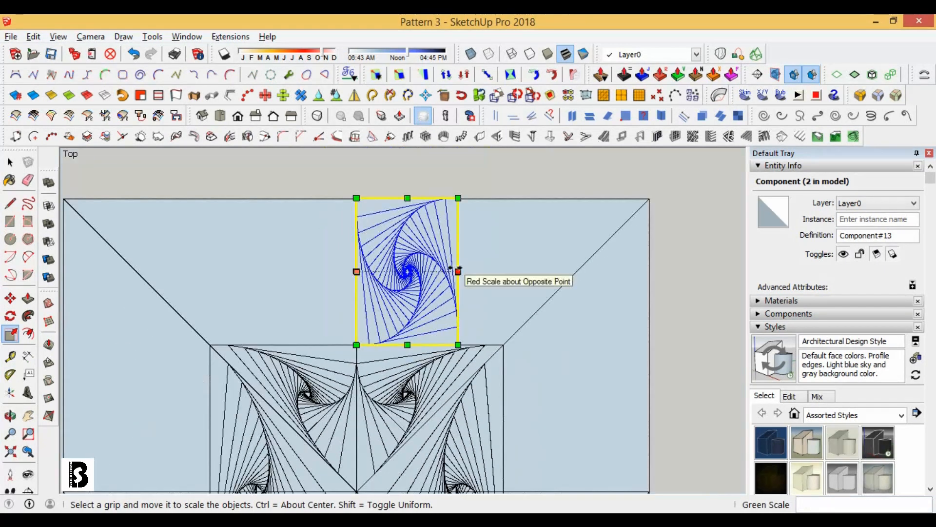
drag(458, 271, 649, 271)
- Try tapering the stretched square spiral with FredoScale Box Tapering to the inner square's upper-right corner
click(400, 74)
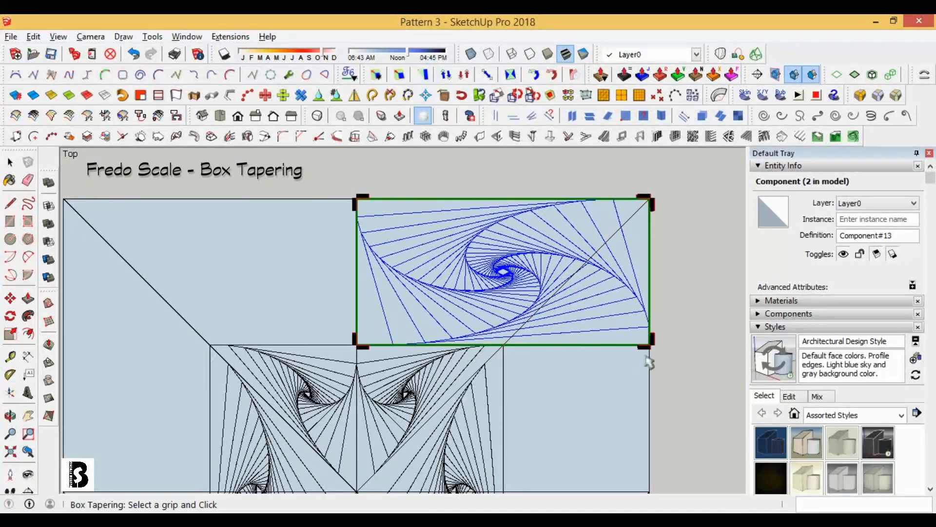
click(645, 345)
click(504, 345)
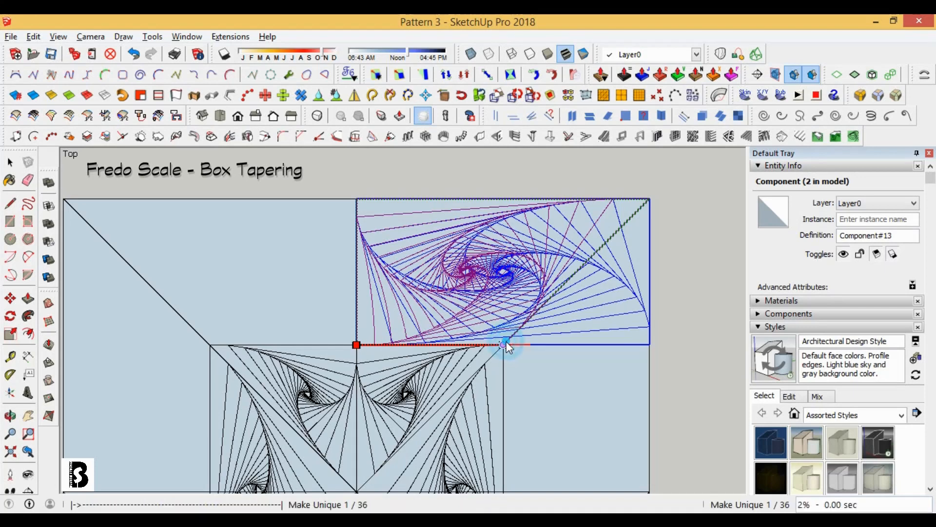
scroll(559, 252, up, 5)
scroll(522, 305, down, 4)
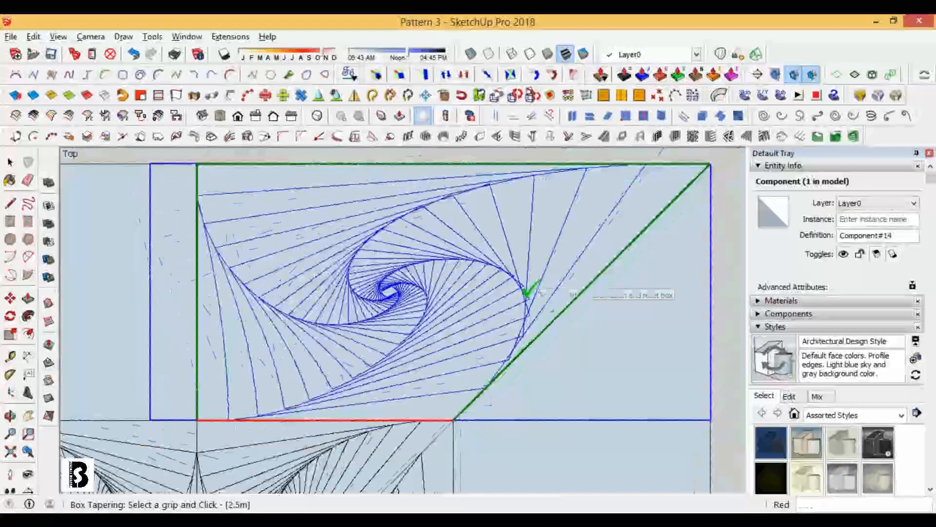
- Undo the taper and the scaling of the square spiral copy
key(space)
key(ctrl+z)
key(ctrl+z)
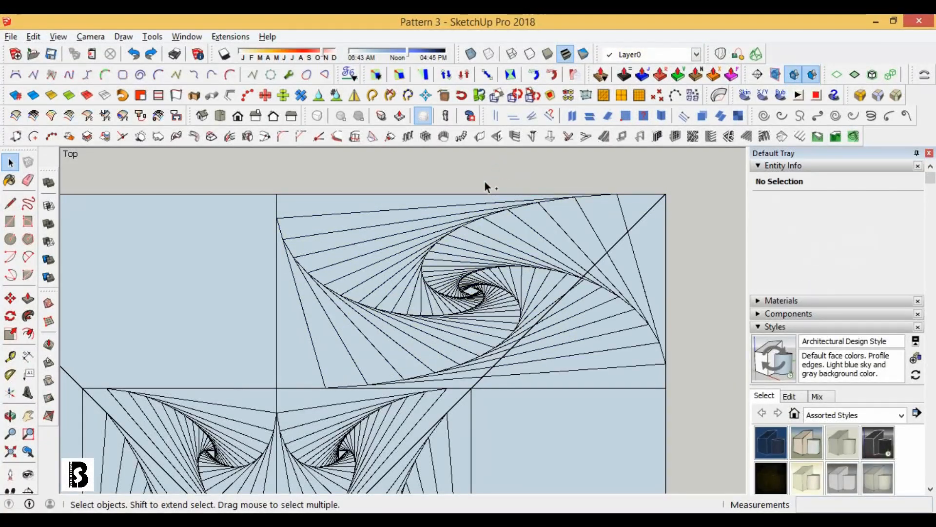
scroll(371, 272, down, 2)
click(371, 272)
scroll(370, 272, down, 2)
click(11, 298)
scroll(209, 300, down, 2)
click(310, 290)
key(ctrl)
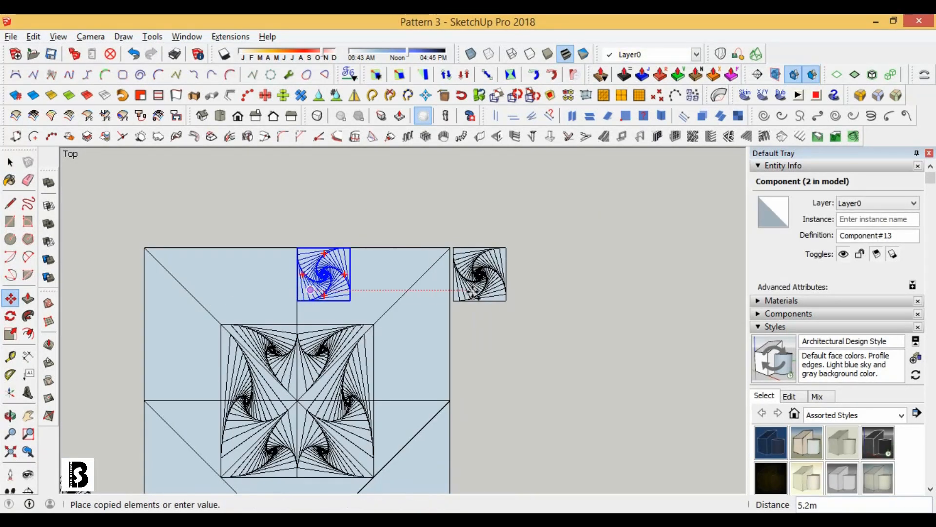
key(space)
- Make the square spiral copy unique, then open it and make all of its nested components unique
scroll(322, 273, up, 2)
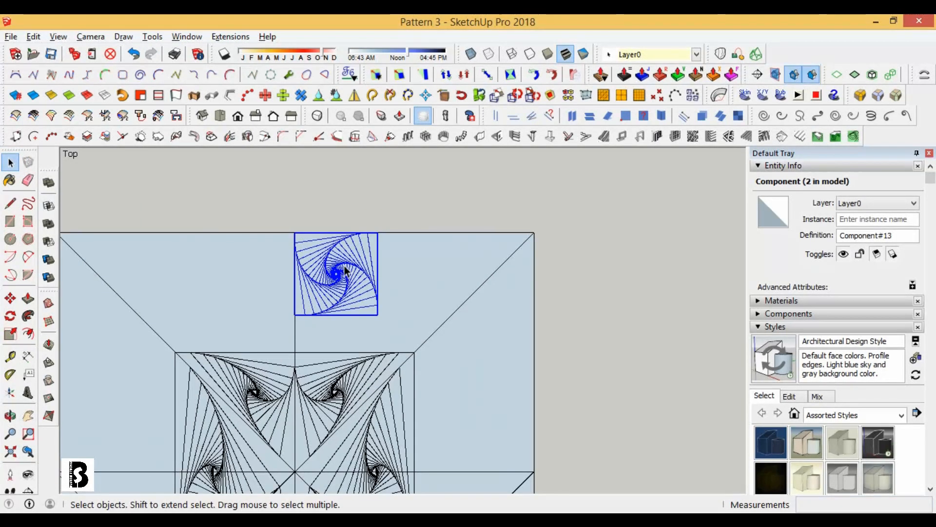
right_click(347, 270)
click(411, 129)
scroll(361, 282, down, 3)
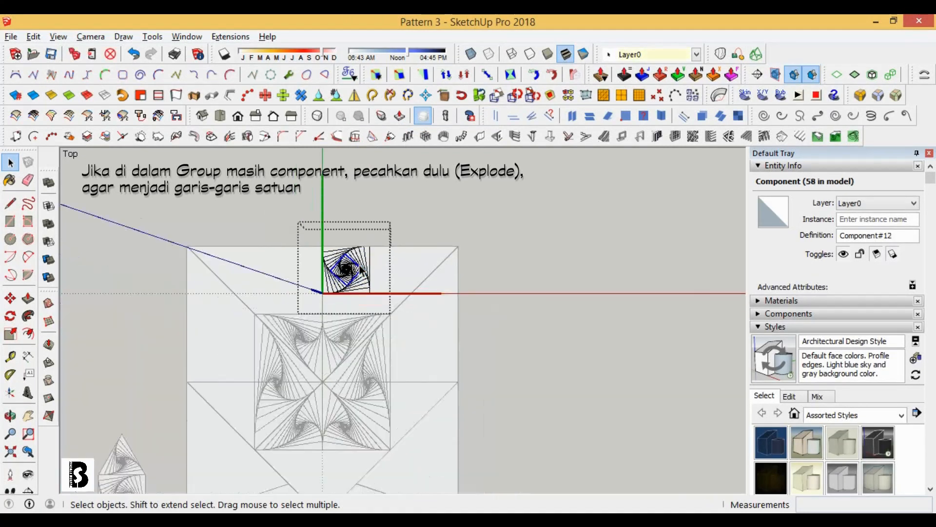
scroll(359, 274, up, 3)
double_click(359, 273)
key(ctrl+a)
scroll(359, 273, down, 1)
click(413, 238)
key(ctrl+a)
right_click(362, 256)
click(414, 176)
click(413, 220)
- Explode all nested components inside the square spiral copy into single lines and close the component
scroll(336, 261, up, 3)
double_click(361, 267)
click(362, 266)
scroll(362, 266, up, 2)
key(ctrl+a)
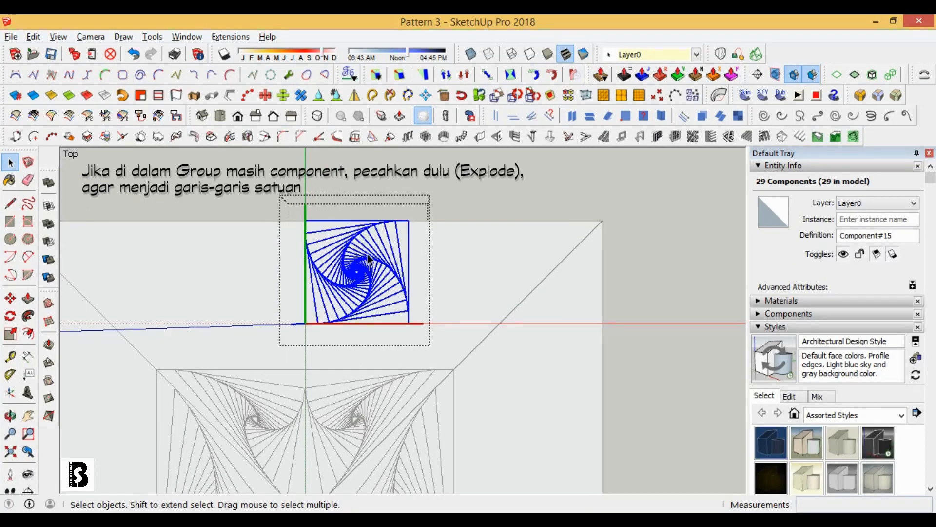
right_click(364, 261)
click(417, 88)
click(397, 246)
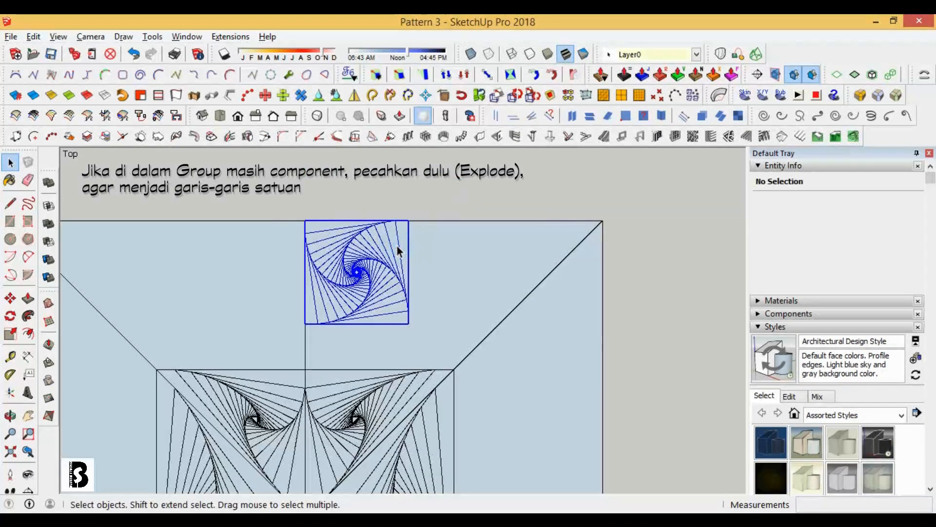
click(397, 245)
key(Escape)
- Scale the square spiral copy in width to the 10 m square's upper-right corner and in height to the inner square's upper edge
click(353, 265)
key(s)
drag(409, 272, 602, 219)
drag(452, 321, 453, 369)
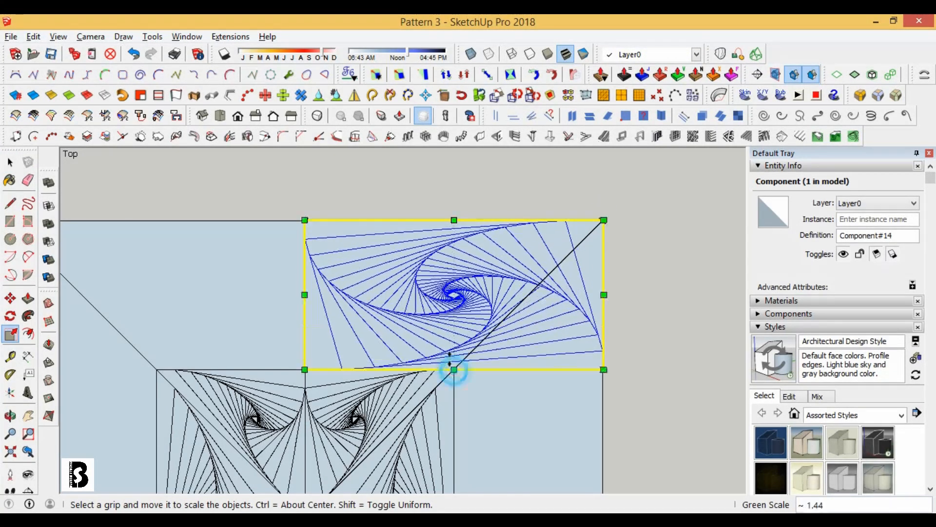
- Taper the stretched square spiral's lower edge by 0.50 with FredoScale Box Tapering, to the inner square's upper-right corner
click(419, 78)
drag(604, 369, 454, 369)
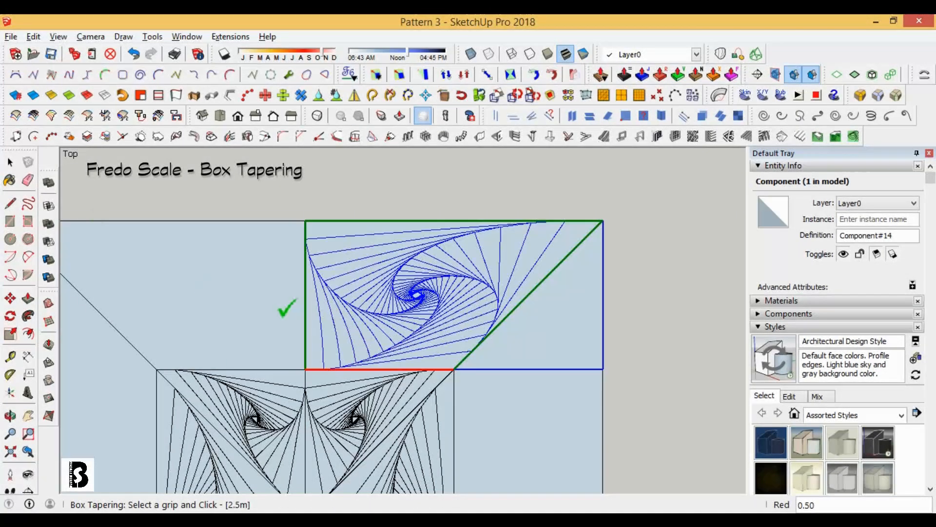
click(190, 193)
scroll(453, 315, up, 5)
scroll(505, 294, down, 6)
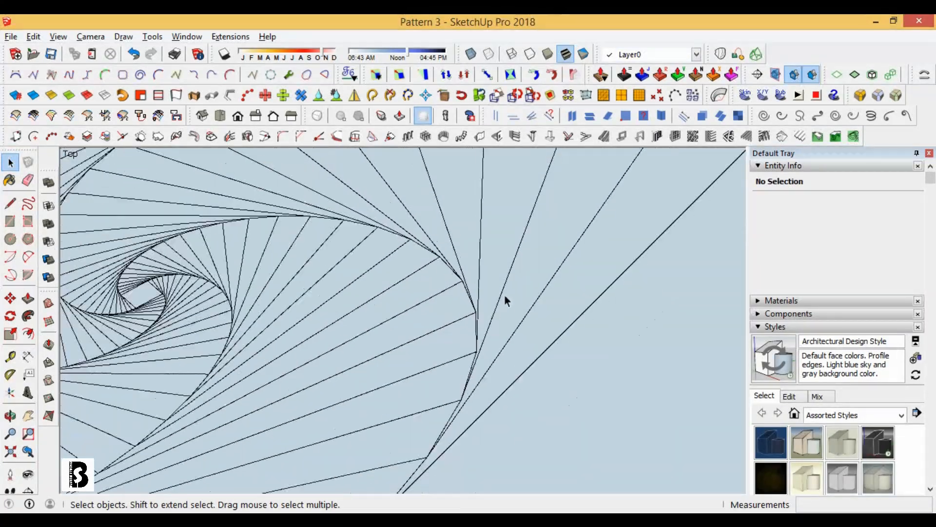
scroll(366, 441, up, 6)
scroll(420, 347, down, 12)
scroll(393, 287, up, 2)
- Mirror the tapered square spiral across the square's vertical centreline with Mirror Selection, keeping the original
click(423, 279)
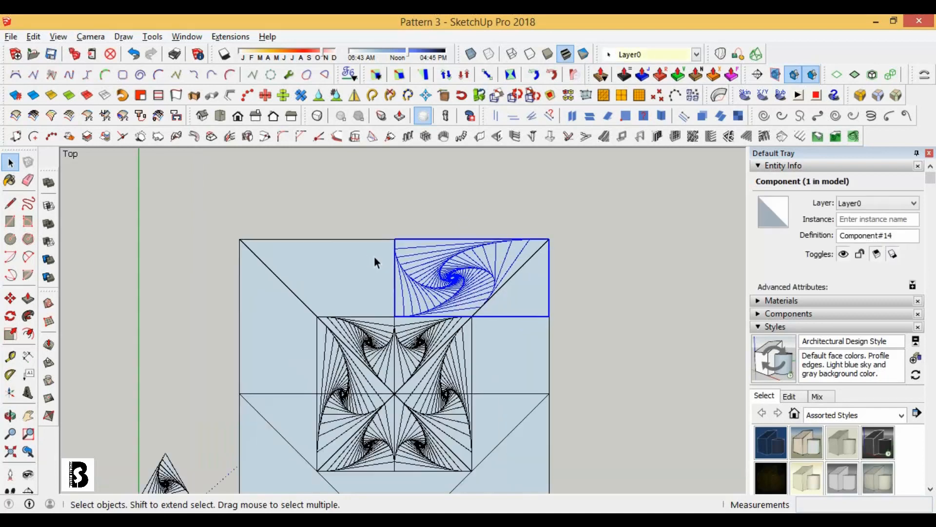
scroll(376, 262, up, 1)
right_click(417, 287)
click(488, 441)
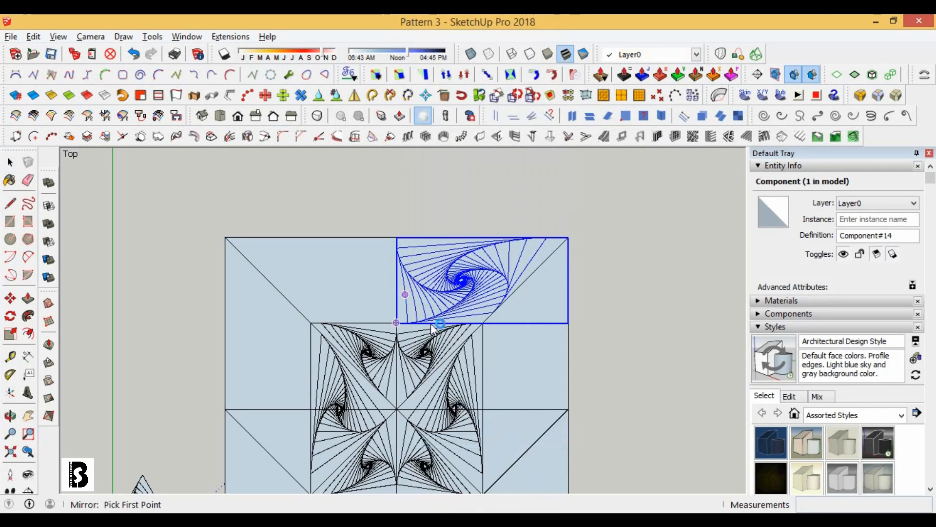
middle_drag(563, 307, 446, 278)
click(433, 270)
click(485, 232)
key(Return)
click(507, 305)
scroll(496, 310, down, 1)
middle_drag(487, 312, 548, 437)
scroll(502, 390, down, 3)
middle_drag(408, 351, 417, 388)
scroll(434, 247, up, 2)
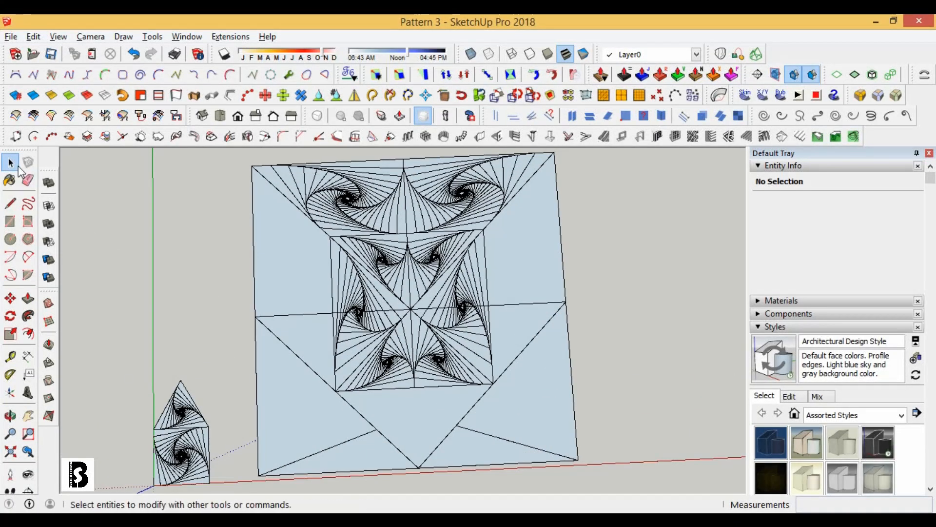
- Mirror the inner square's two lower triangle spirals across its lower edge with Mirror Selection, keeping the originals
click(435, 263)
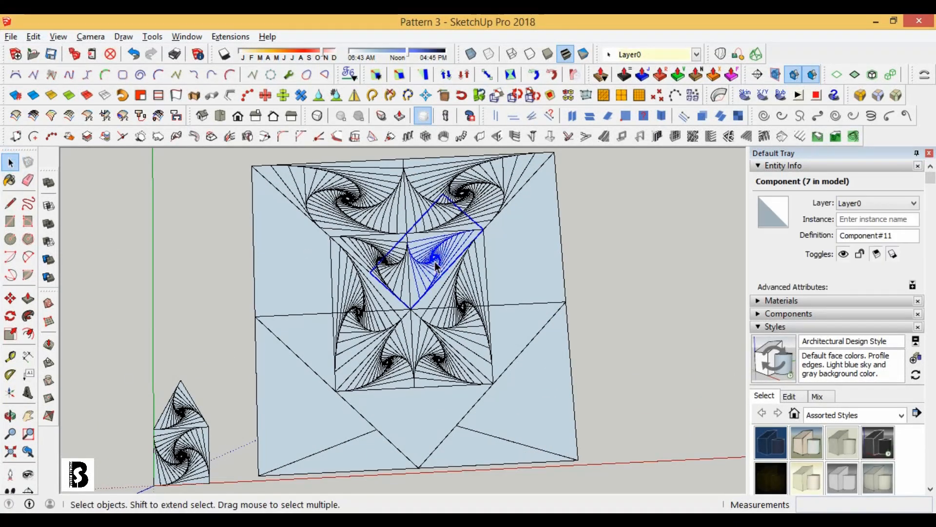
right_click(438, 383)
click(488, 337)
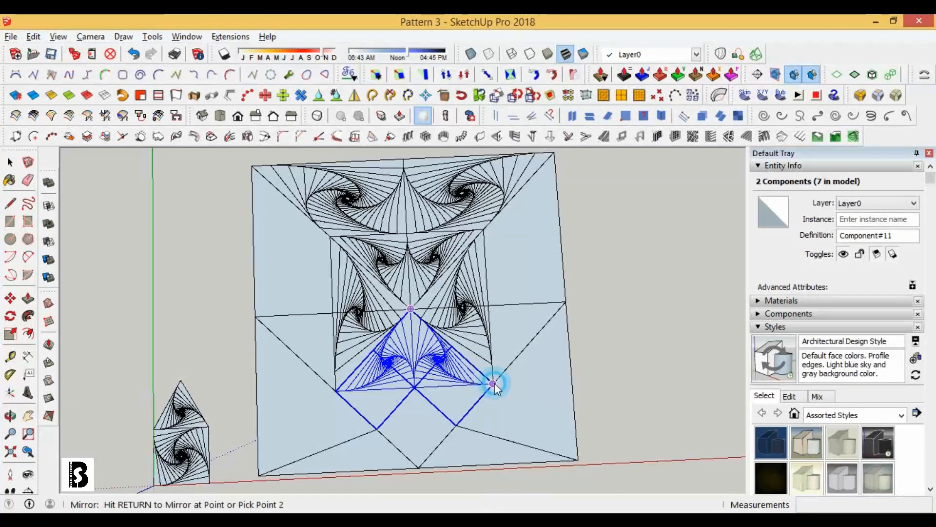
click(640, 361)
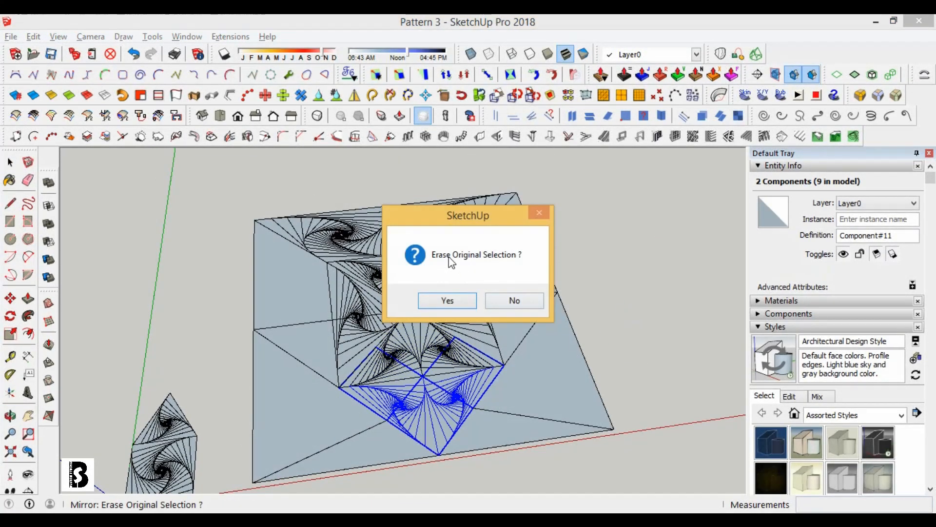
click(514, 301)
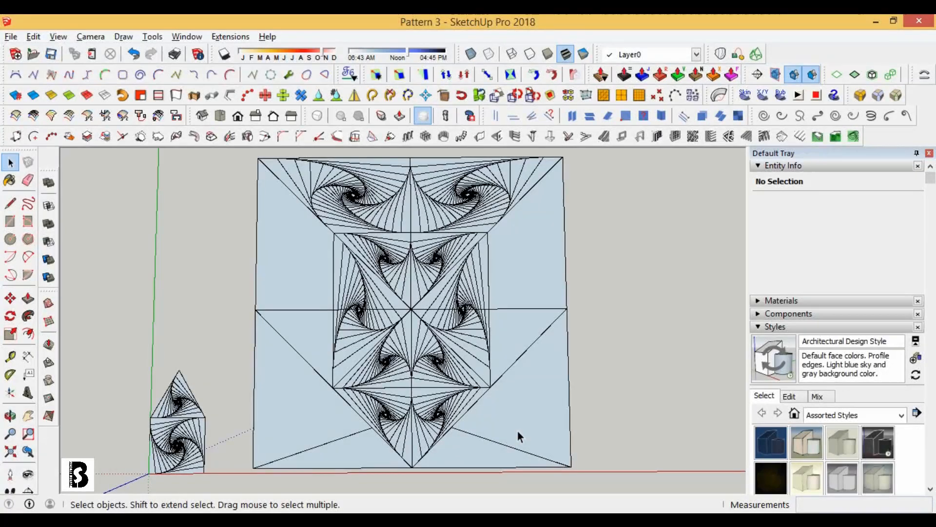
- Copy the inner square's upper-left triangle spiral into the triangle left of the inner square, just below the horizontal centreline
scroll(367, 302, up, 1)
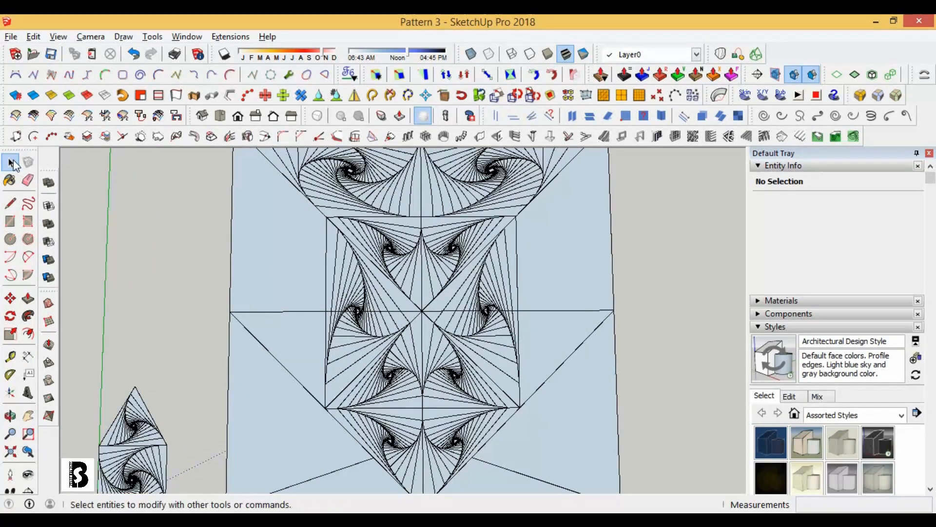
click(349, 329)
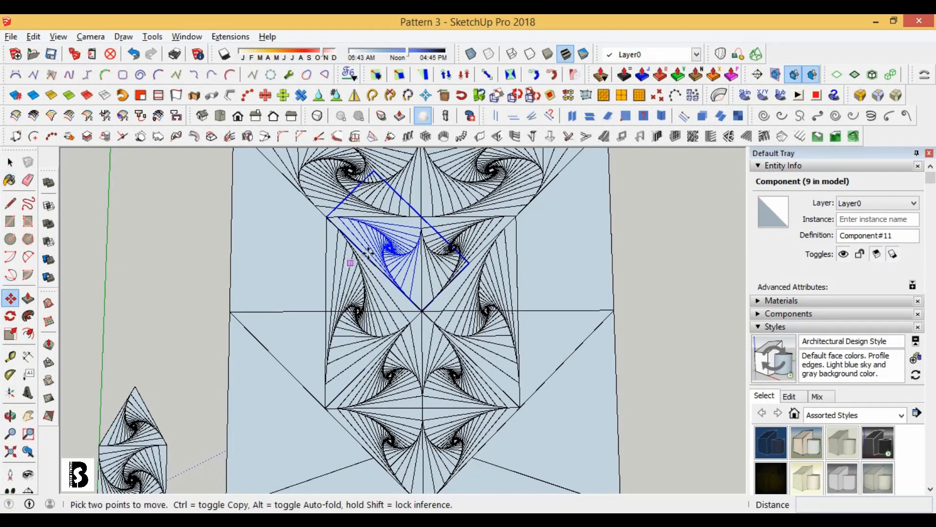
key(ctrl)
click(422, 216)
click(328, 309)
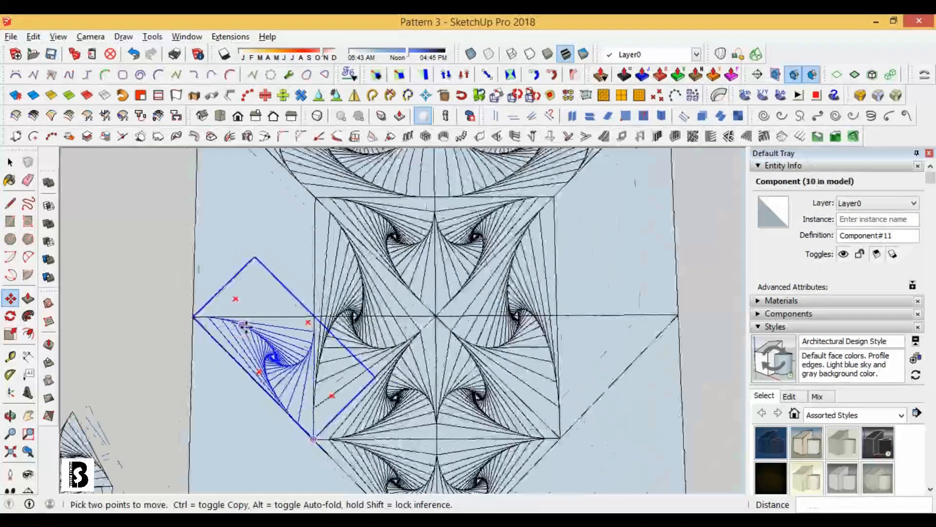
- Copy the inner square's upper-right triangle spiral into the triangle right of the inner square, just below the horizontal centreline
click(10, 162)
click(10, 162)
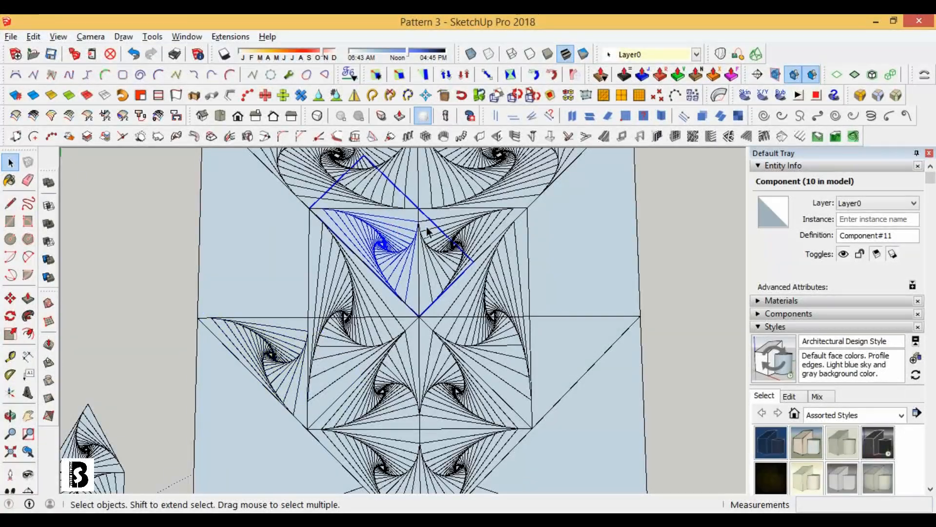
key(ctrl)
click(418, 208)
scroll(524, 313, up, 4)
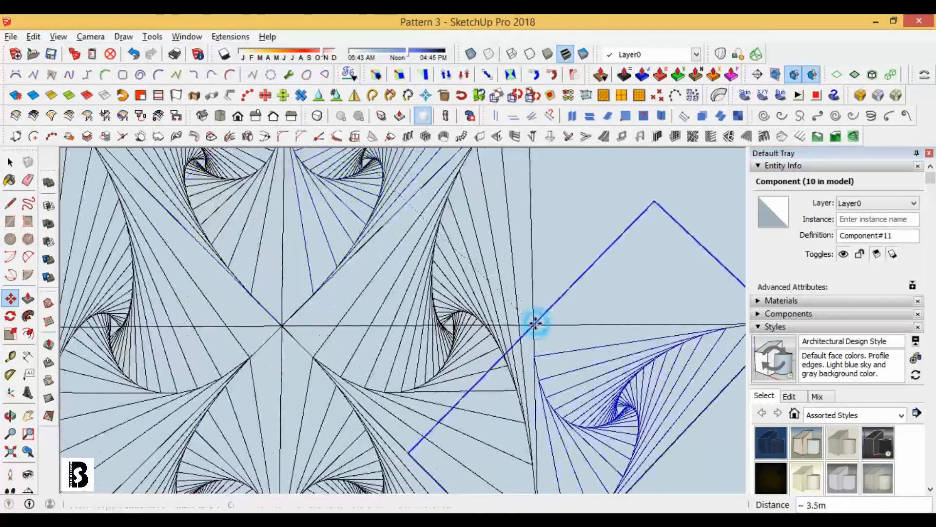
click(537, 323)
scroll(465, 283, down, 5)
click(10, 162)
click(130, 240)
- View the pattern from the top and apply the HiddenLine style from the Default Styles collection
middle_drag(507, 356, 474, 397)
scroll(475, 397, down, 2)
scroll(475, 397, up, 2)
click(220, 116)
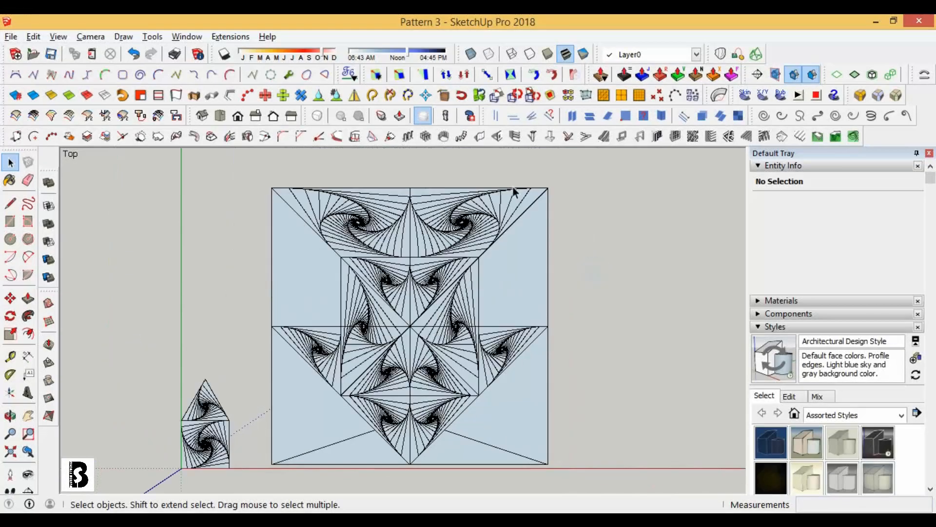
click(530, 55)
click(824, 415)
click(838, 473)
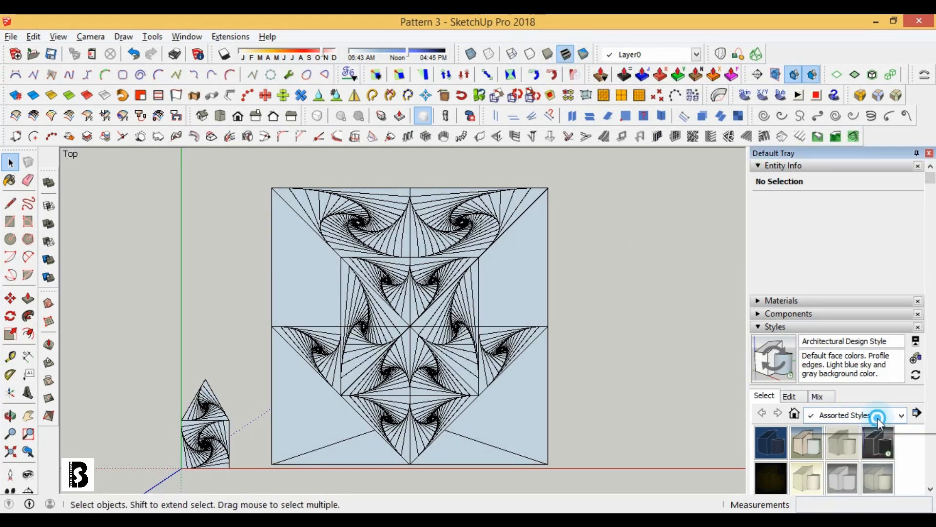
click(771, 477)
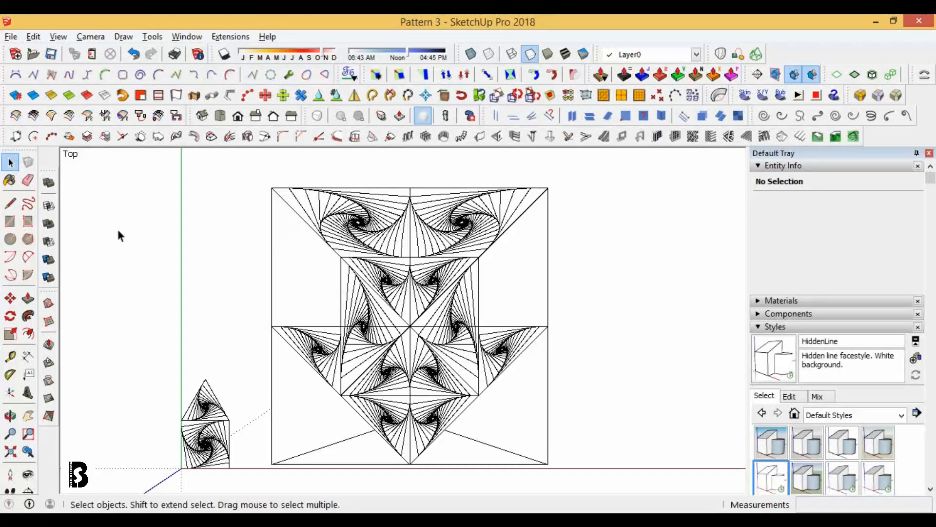
- Mirror the tapered upper-right square spiral across the square's diagonal into the empty right side area, keeping the original
click(297, 243)
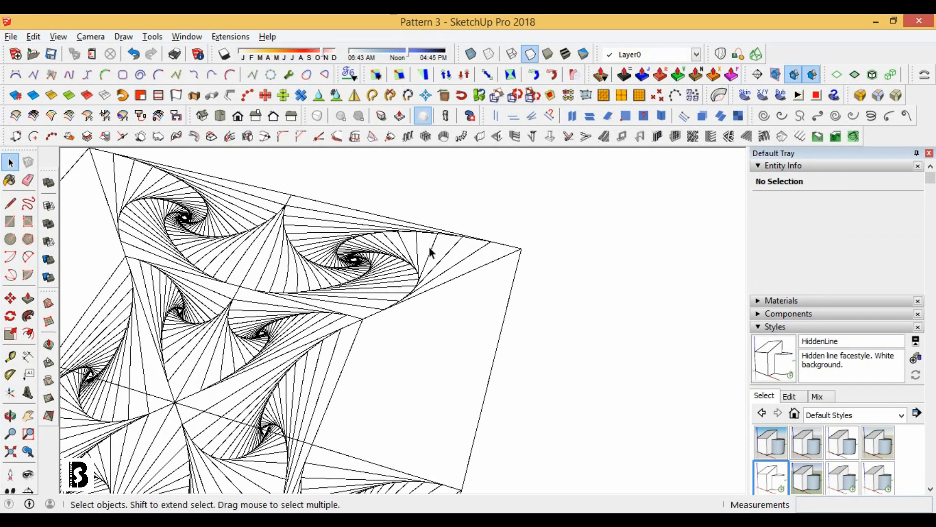
click(432, 253)
right_click(370, 312)
click(429, 371)
scroll(432, 366, down, 2)
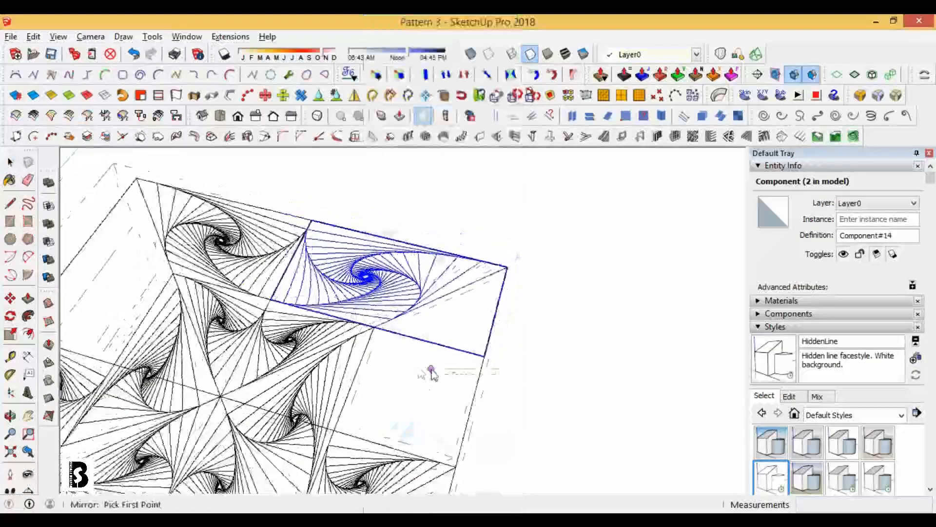
click(240, 393)
click(559, 231)
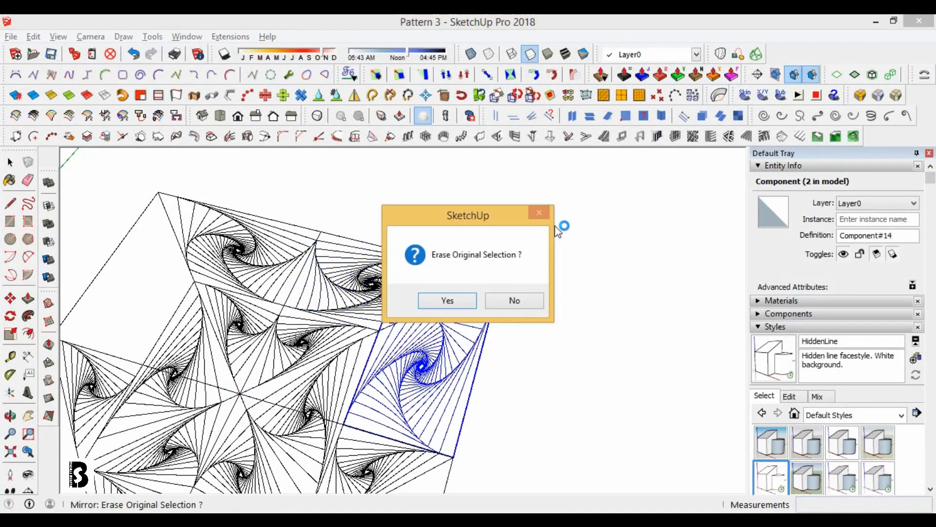
click(447, 300)
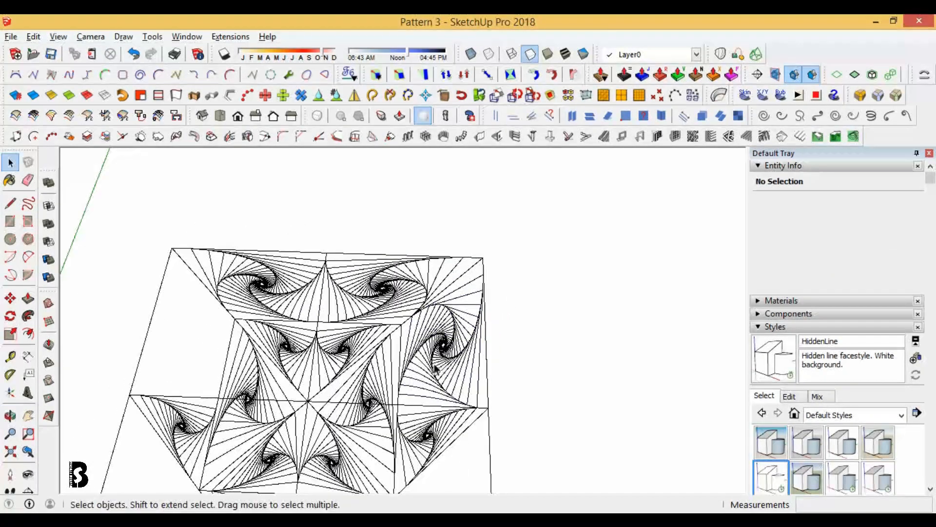
- Mirror the right side's square spiral across the vertical centreline to the left side, keeping the original
right_click(451, 332)
click(483, 440)
click(308, 402)
click(335, 217)
click(322, 192)
click(506, 302)
click(551, 297)
- Copy the source triangle spiral component to the large pattern square's lower-left corner
scroll(356, 371, down, 2)
mouse_move(339, 358)
middle_down()
mouse_move(361, 415)
mouse_move(338, 413)
middle_up()
scroll(508, 234, down, 1)
scroll(266, 420, up, 3)
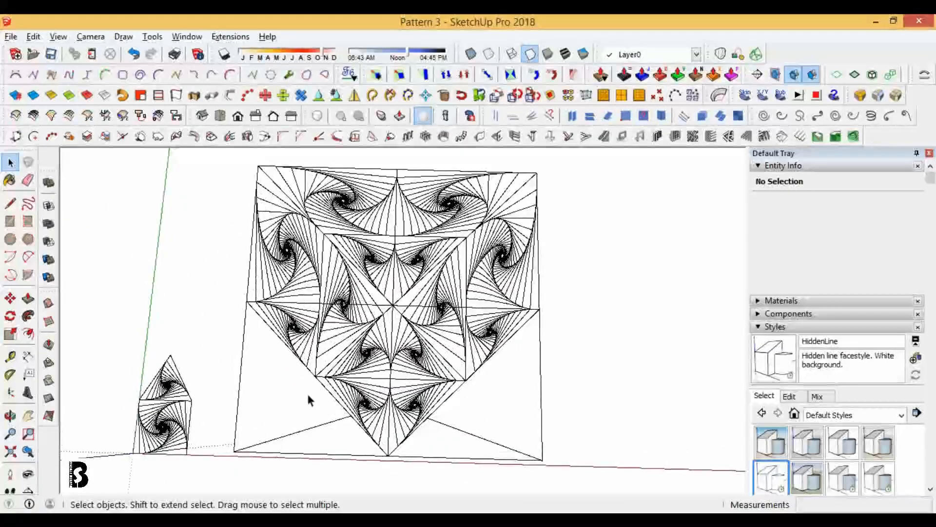
middle_drag(298, 355, 316, 353)
scroll(173, 396, up, 1)
click(176, 396)
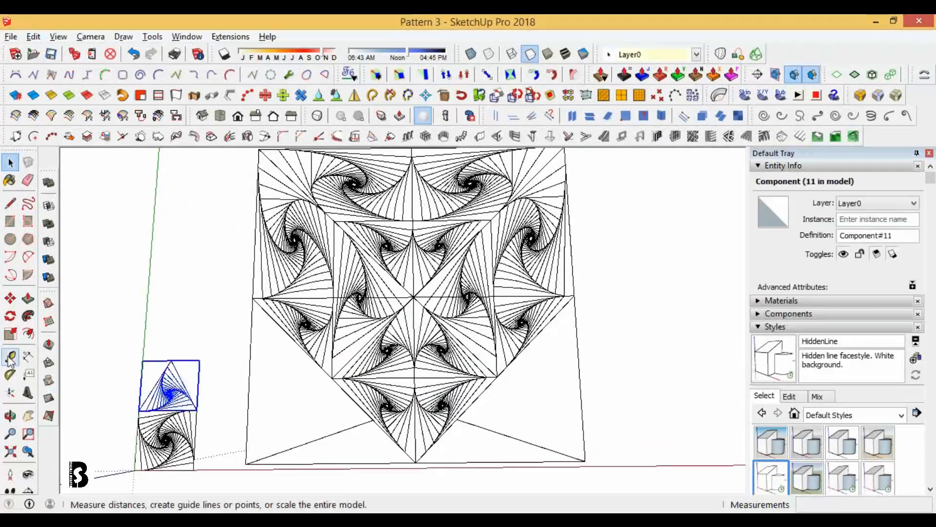
click(11, 298)
scroll(139, 408, up, 2)
scroll(140, 410, up, 2)
scroll(164, 209, down, 1)
key(ctrl)
click(142, 383)
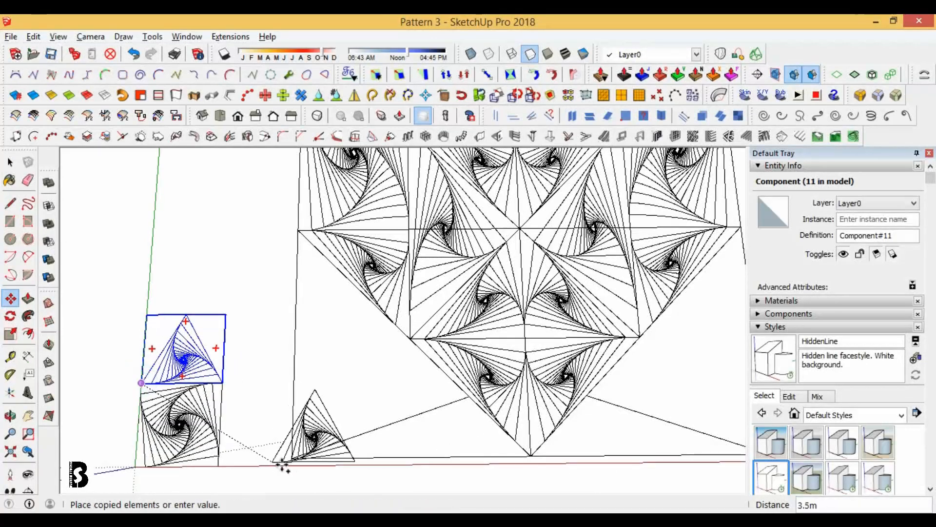
- Scale the triangle copy in width to the square's bottom midpoint and in height to the inner endpoint of the lower-left slanted line
scroll(294, 458, up, 1)
key(s)
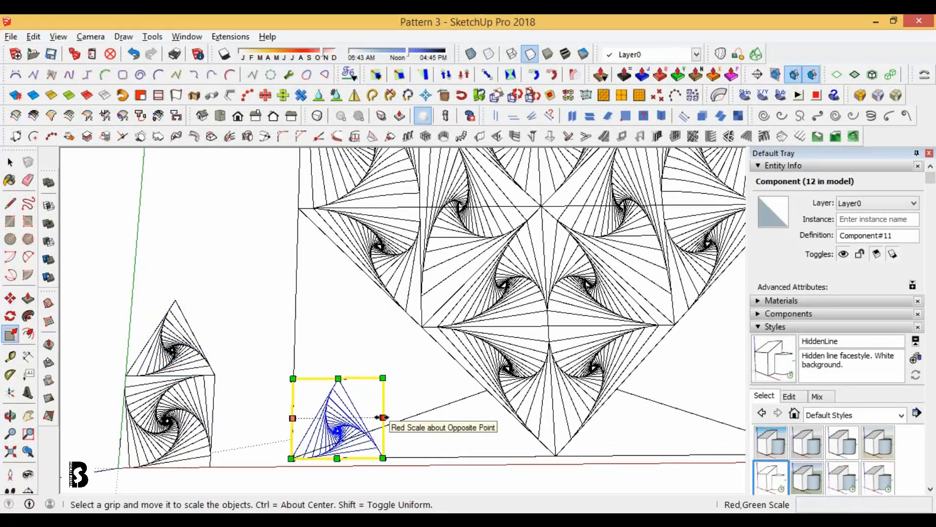
click(382, 417)
click(556, 456)
scroll(452, 406, up, 3)
click(412, 368)
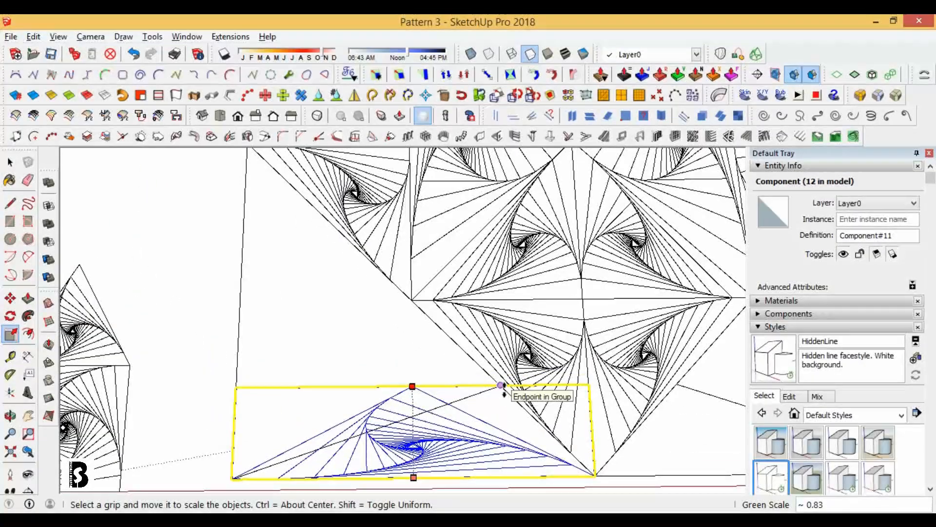
- Taper the stretched triangle's upper edge by 0.50 from its left end with FredoScale Box Tapering
click(424, 75)
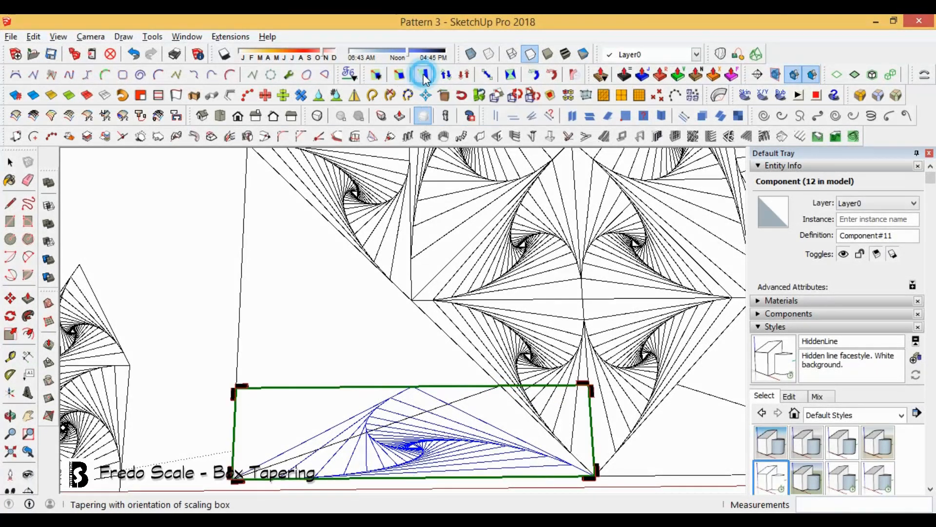
click(236, 388)
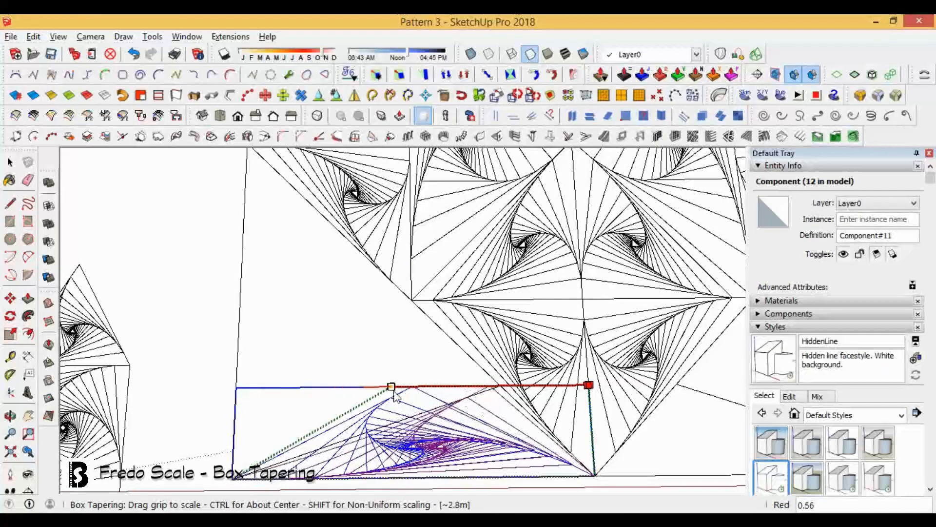
click(418, 393)
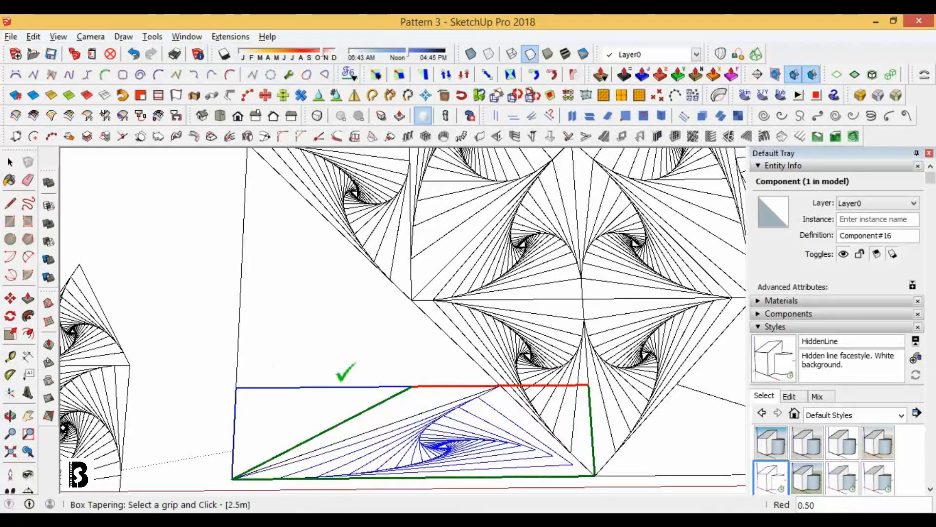
click(9, 164)
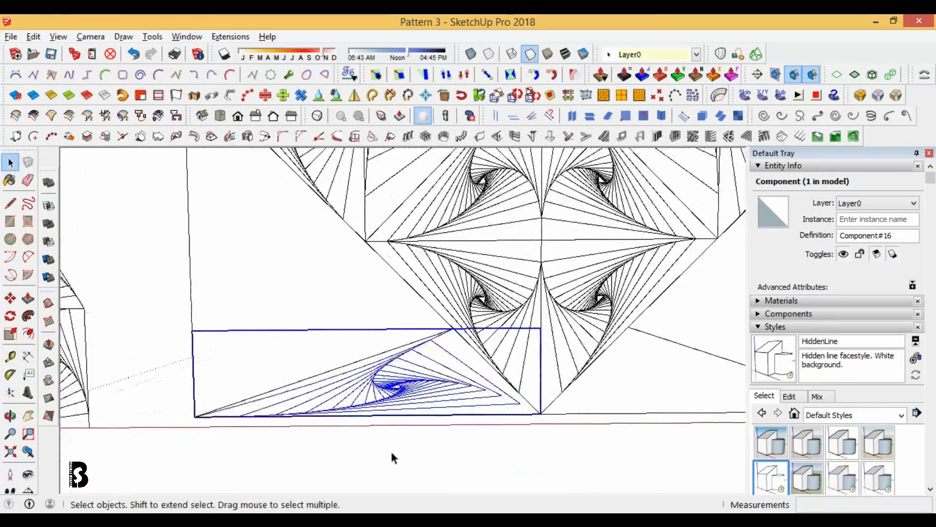
click(388, 456)
- Mirror the tapered bottom triangle spiral across the square's vertical centreline with Mirror Selection, keeping the original
scroll(388, 455, up, 8)
scroll(343, 299, down, 10)
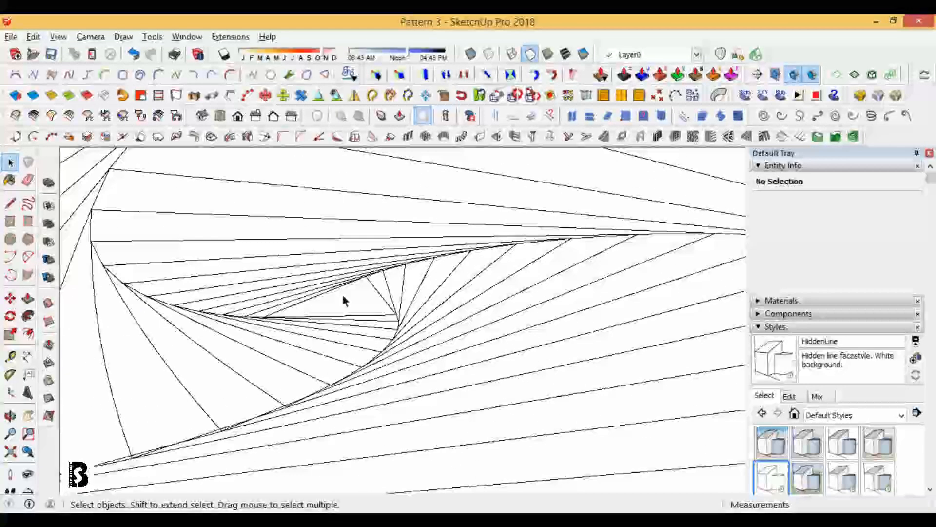
click(272, 330)
right_click(301, 337)
click(358, 427)
scroll(332, 368, up, 3)
click(314, 341)
click(317, 398)
middle_drag(363, 376, 170, 255)
click(272, 285)
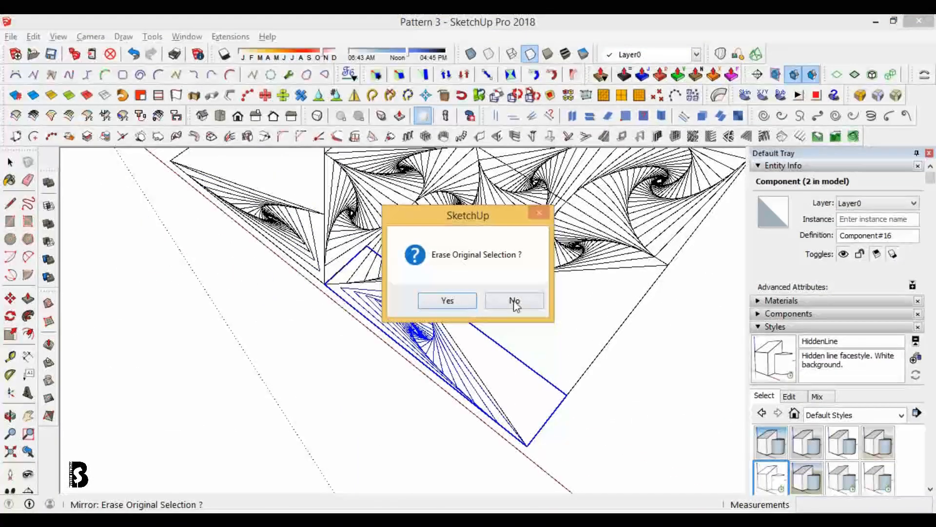
click(516, 305)
- In top view, place another copy of the source triangle spiral at the large pattern square's lower-left corner
scroll(449, 370, down, 2)
middle_drag(449, 369, 510, 439)
scroll(510, 439, down, 3)
scroll(407, 294, up, 2)
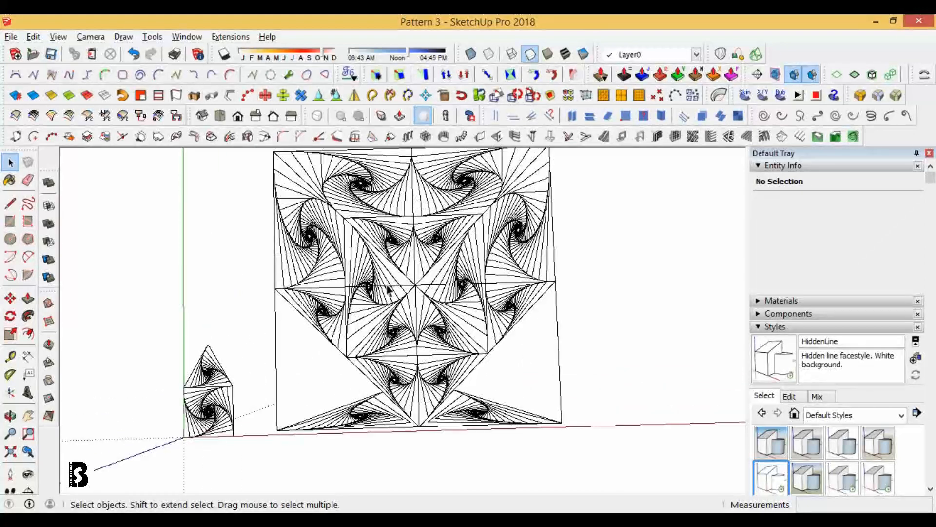
key(F2)
click(159, 323)
key(m)
scroll(124, 324, up, 1)
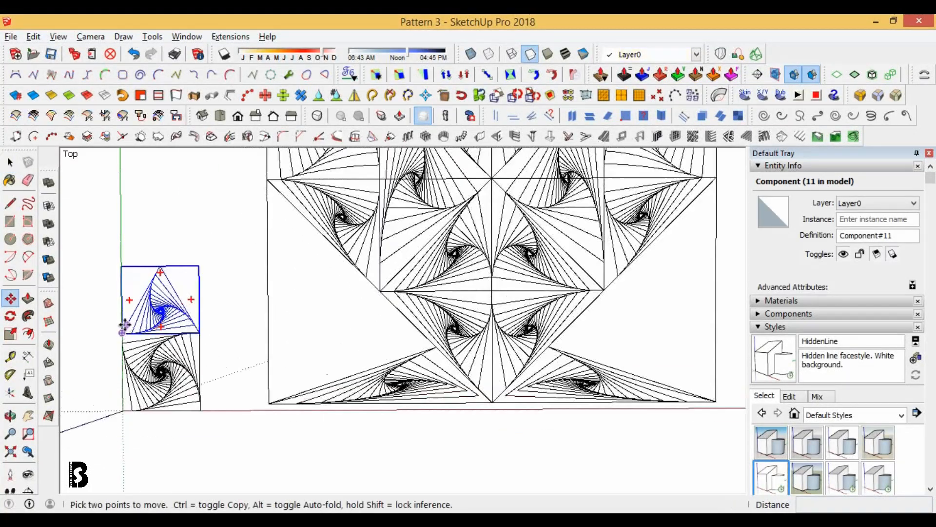
click(124, 334)
key(ctrl)
scroll(268, 403, up, 2)
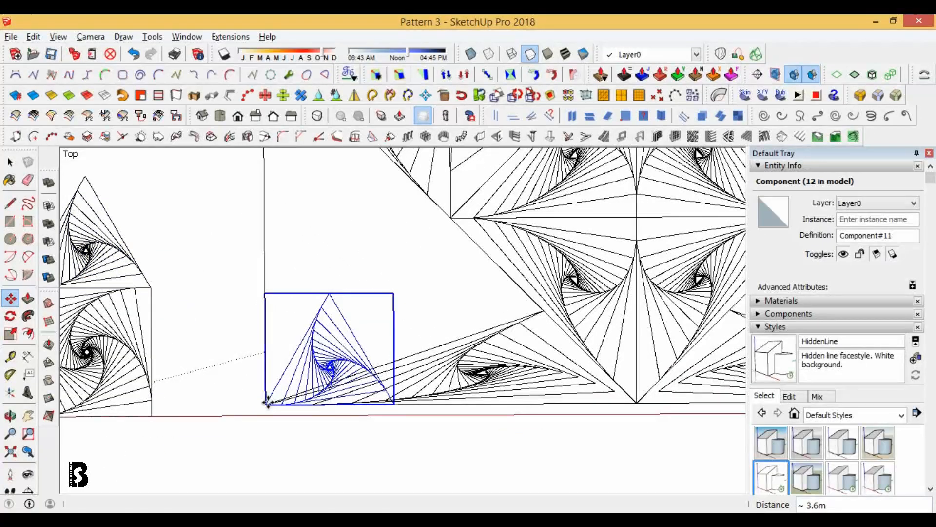
- Rotate the new triangle copy about the square's lower-left corner until its left side lies on the square's left edge
click(331, 293)
scroll(331, 293, down, 3)
click(297, 275)
scroll(328, 241, up, 3)
scroll(330, 403, down, 1)
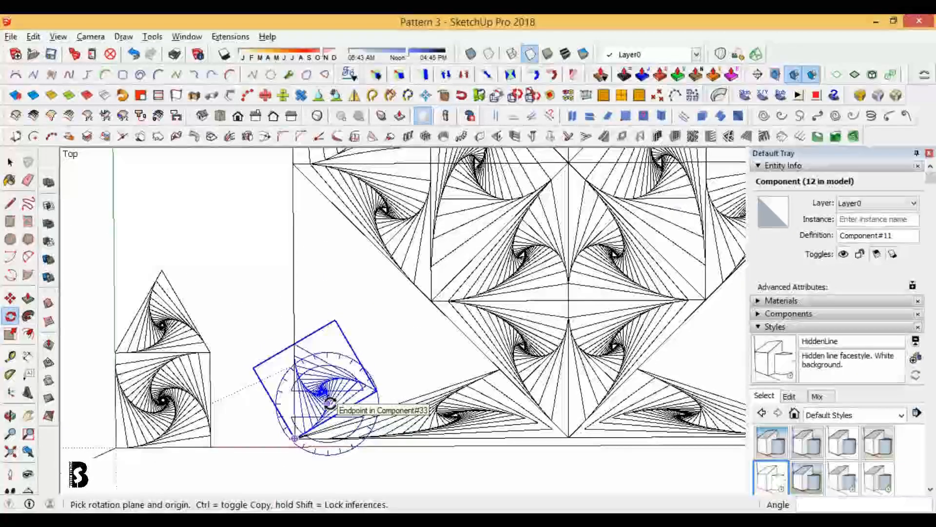
scroll(328, 388, up, 1)
- Stretch the rotated triangle to 5.0 m high with FredoScale Box Scaling, reaching the midpoint of the square's left edge
key(s)
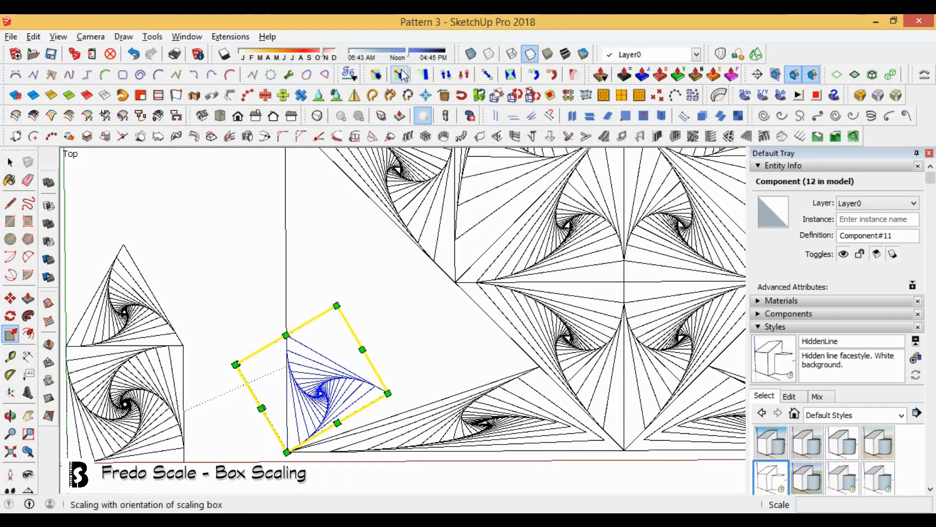
scroll(317, 452, up, 3)
click(318, 452)
scroll(328, 456, down, 2)
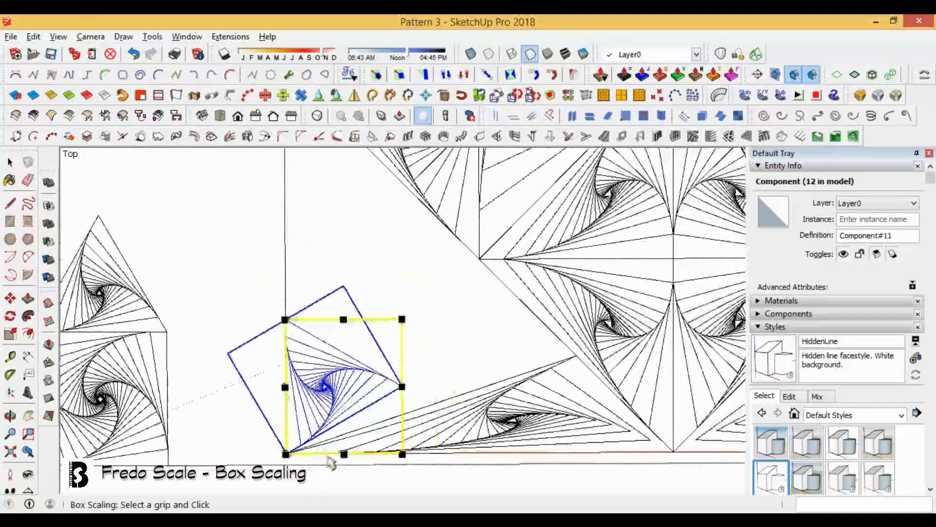
scroll(330, 459, down, 4)
scroll(329, 341, up, 2)
click(337, 433)
scroll(301, 273, up, 4)
scroll(327, 281, up, 2)
scroll(288, 277, down, 2)
click(291, 277)
scroll(292, 280, down, 3)
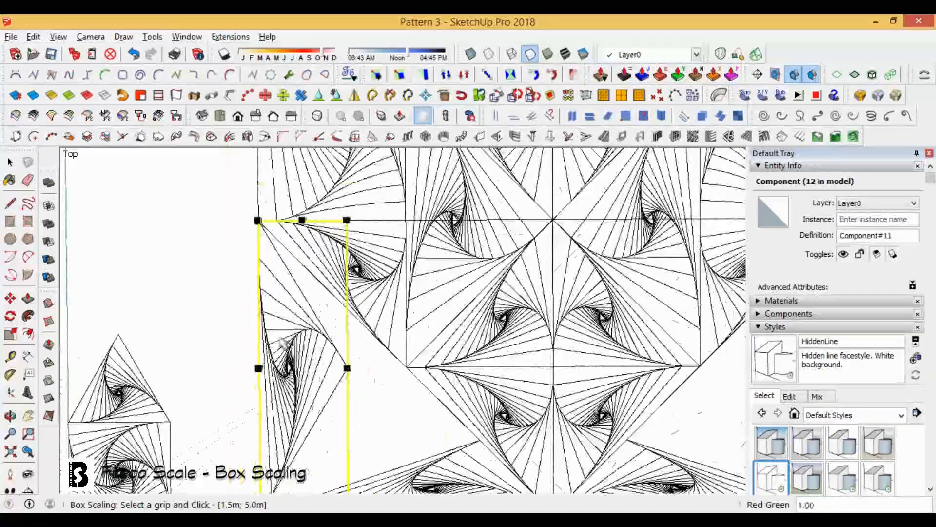
- Widen the rotated triangle spiral to about 2.5 m with FredoScale Box Scaling, reaching the inner square's lower-left corner
click(344, 367)
scroll(405, 372, up, 4)
scroll(405, 374, down, 3)
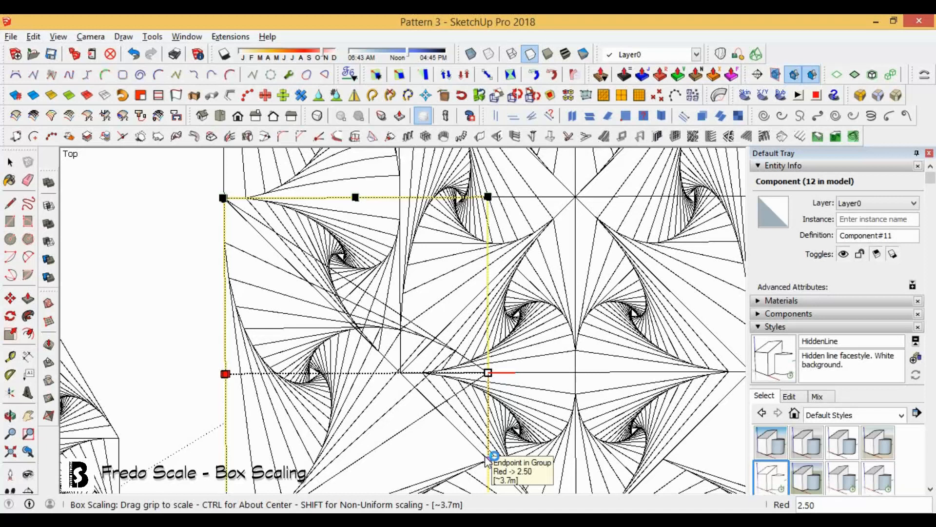
scroll(403, 376, up, 4)
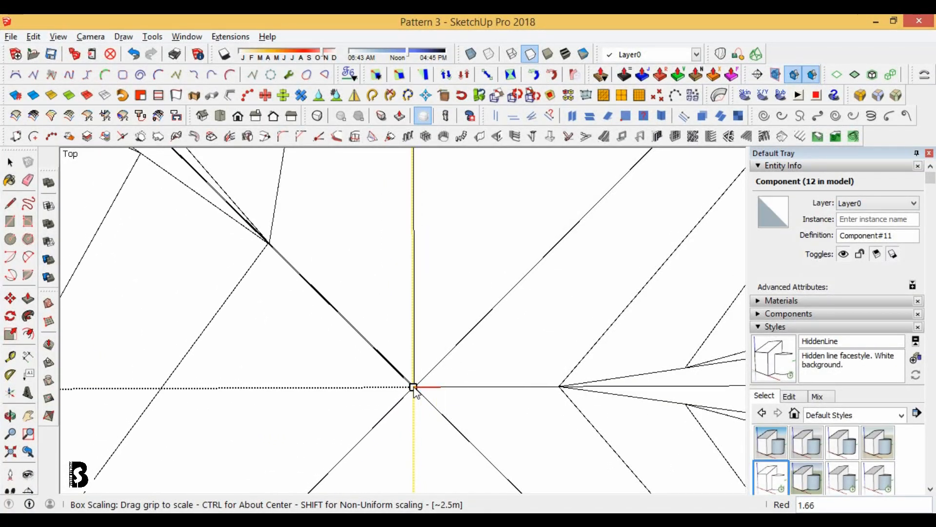
click(414, 388)
scroll(230, 336, down, 4)
scroll(229, 337, up, 5)
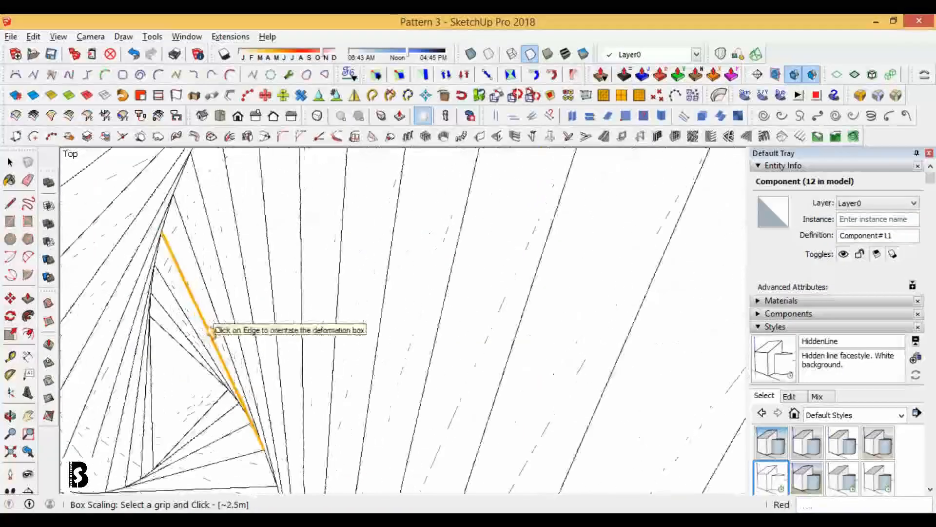
scroll(277, 339, down, 7)
click(9, 162)
click(151, 242)
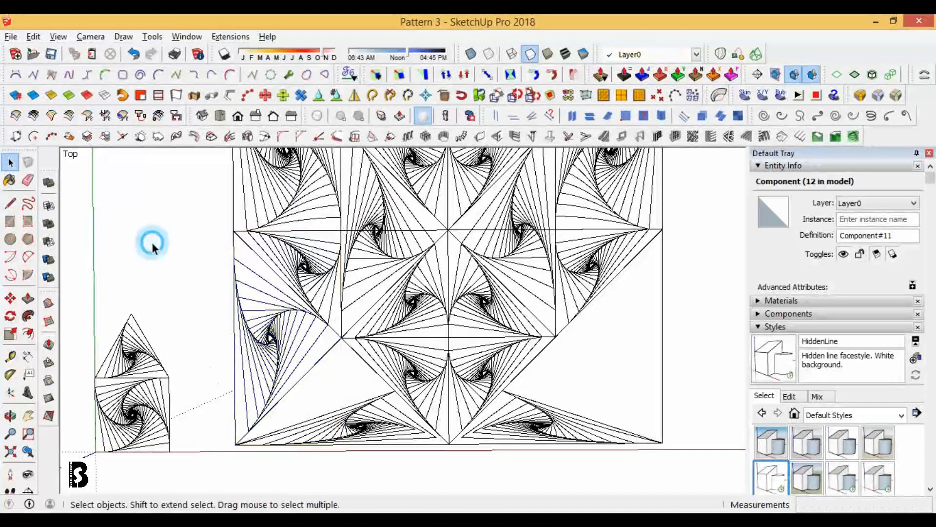
- Try to taper the widened triangle spiral with FredoScale Box Tapering towards the tip of the bottom-left triangle spiral
click(316, 340)
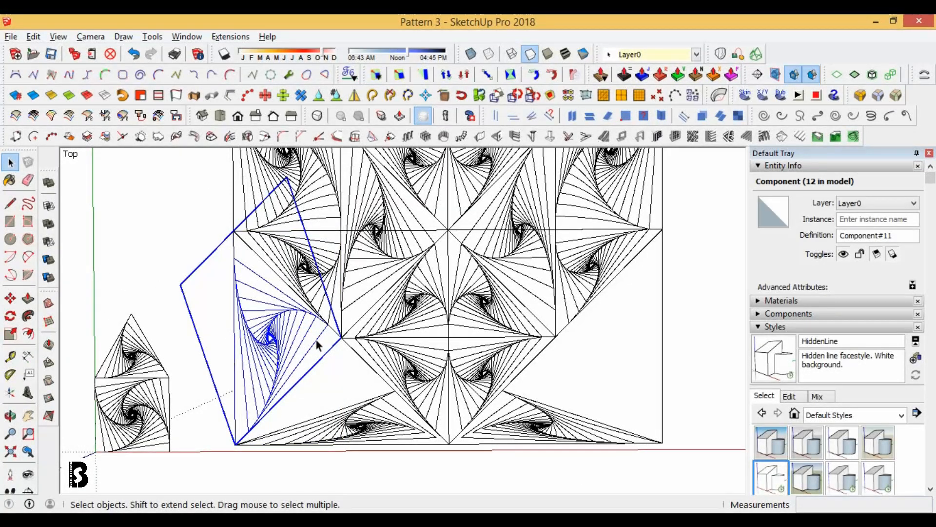
click(421, 79)
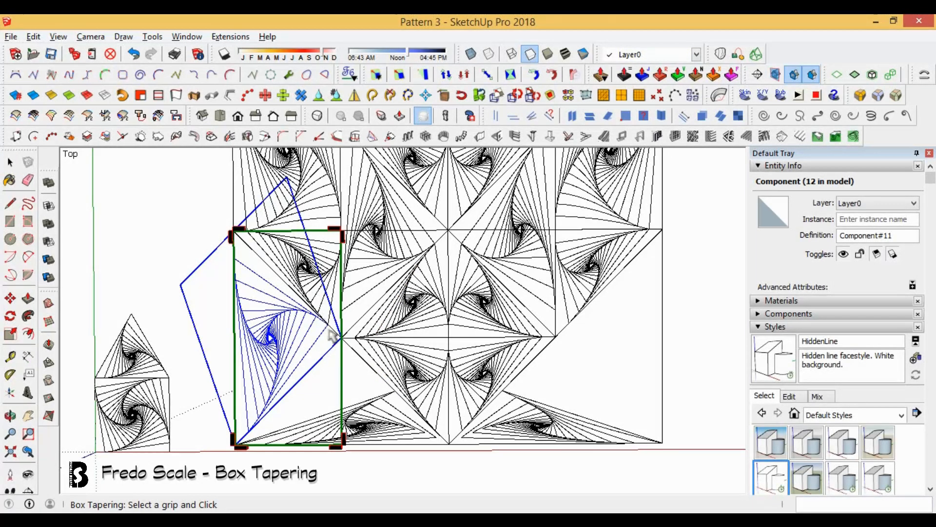
click(302, 305)
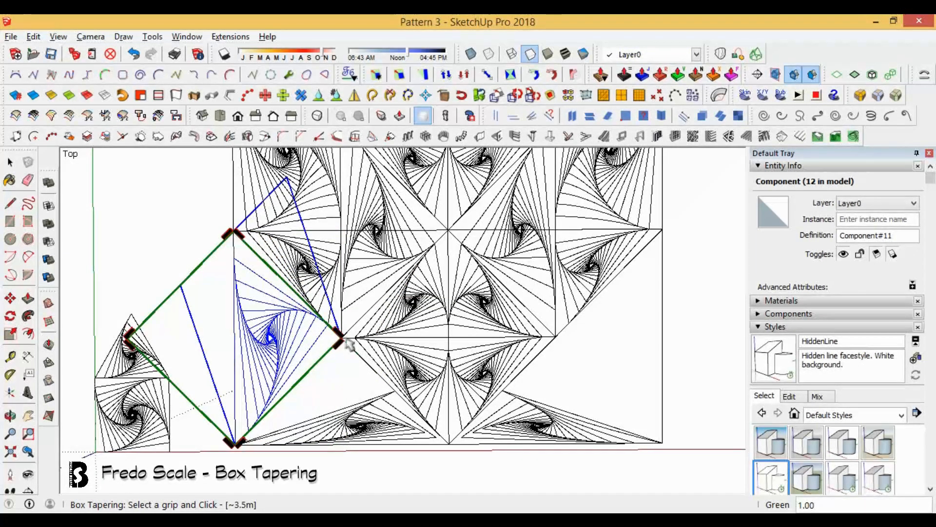
click(345, 343)
scroll(388, 385, up, 4)
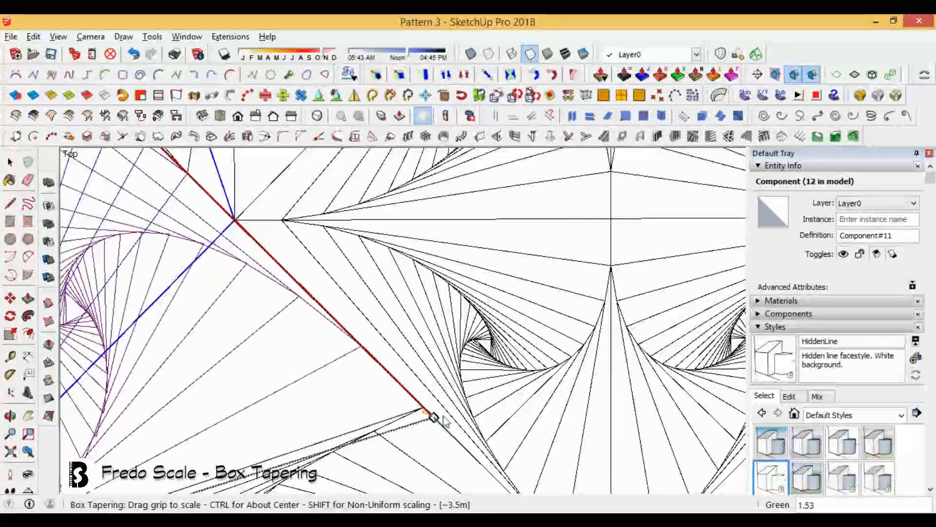
click(424, 407)
scroll(431, 397, down, 2)
scroll(204, 397, up, 4)
scroll(296, 350, down, 6)
key(ctrl+z)
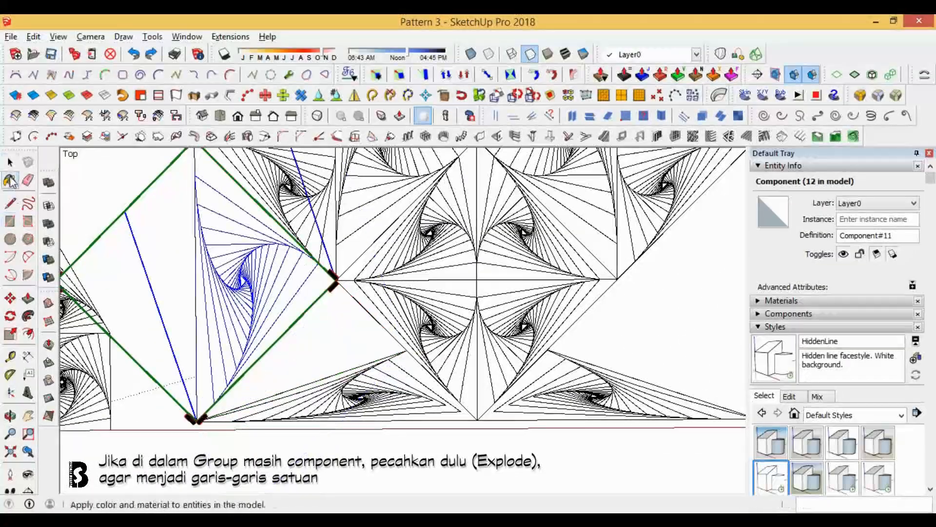
- Make the widened triangle spiral at the square's lower-left edge a unique component
click(10, 163)
click(307, 352)
scroll(306, 353, down, 2)
scroll(254, 273, up, 2)
click(265, 313)
right_click(273, 316)
click(307, 116)
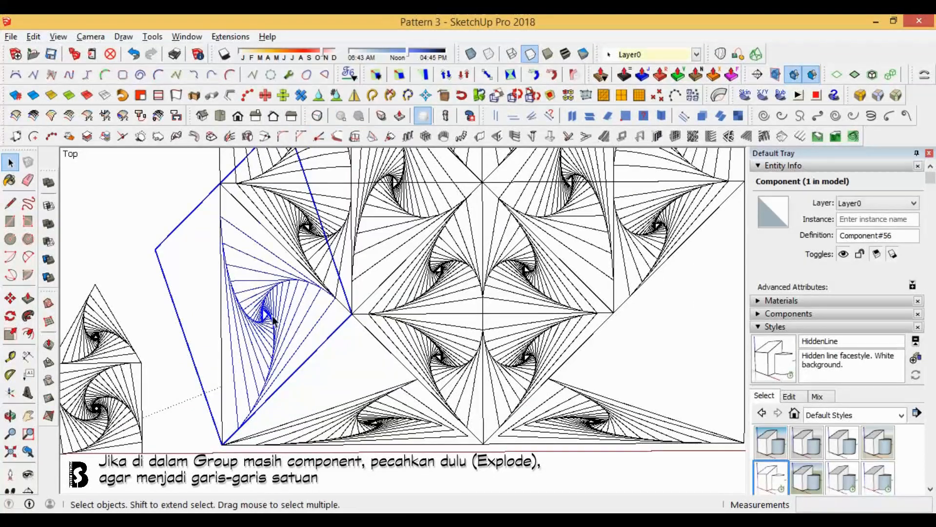
- Explode the nested contents inside the unique triangle spiral component into single lines and leave the component
double_click(272, 316)
click(271, 315)
scroll(270, 313, down, 2)
key(ctrl+a)
click(349, 423)
click(274, 334)
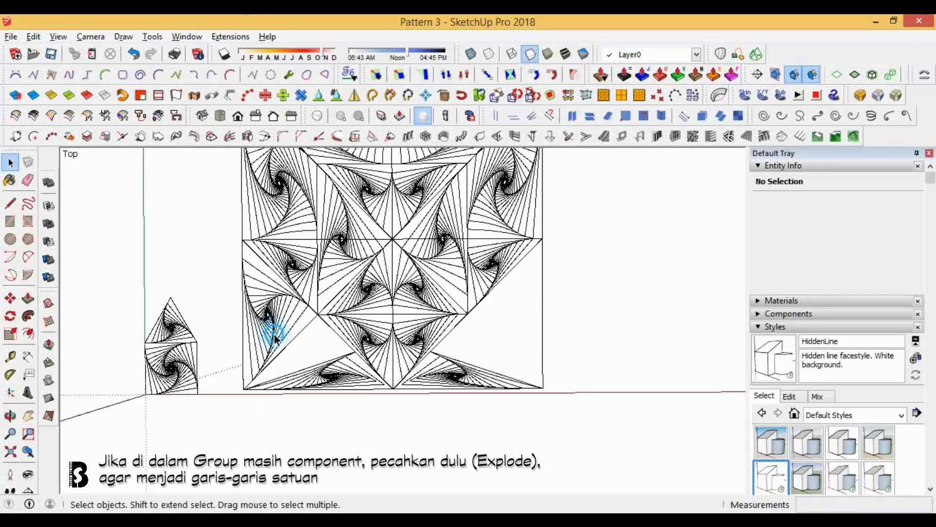
double_click(274, 334)
click(274, 335)
key(ctrl+a)
right_click(275, 336)
click(326, 101)
click(157, 243)
scroll(274, 300, up, 1)
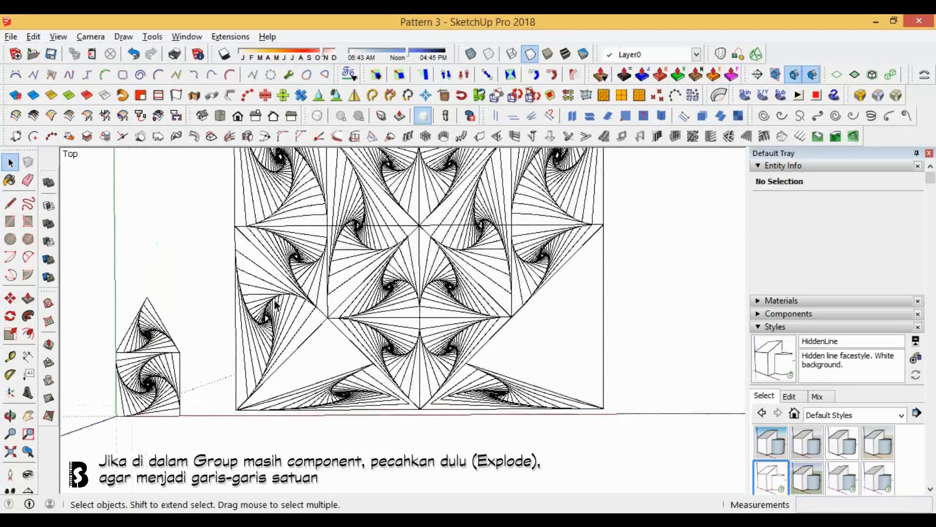
- Taper the exploded triangle spiral by 1.50 with FredoScale Box Tapering so its outer corner meets the bottom-left spiral's tip
click(274, 300)
scroll(280, 292, up, 1)
click(428, 71)
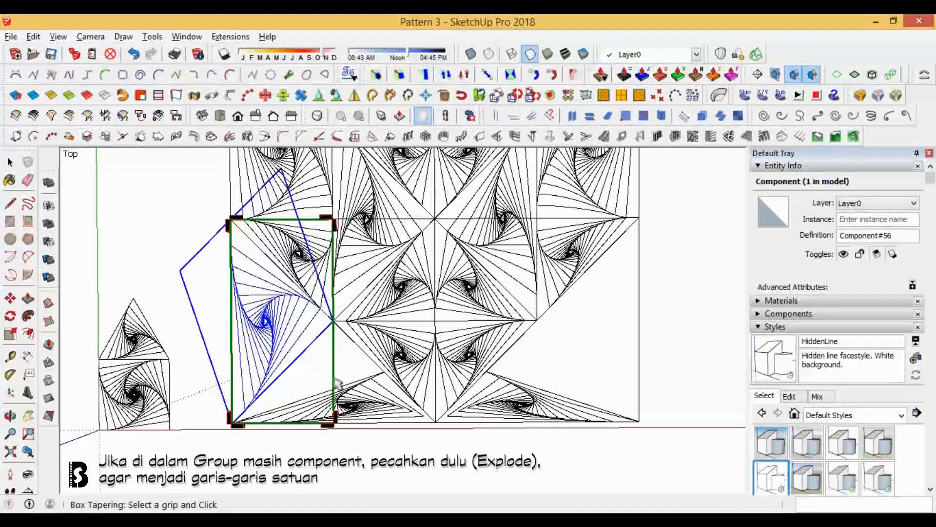
click(334, 321)
scroll(380, 367, up, 5)
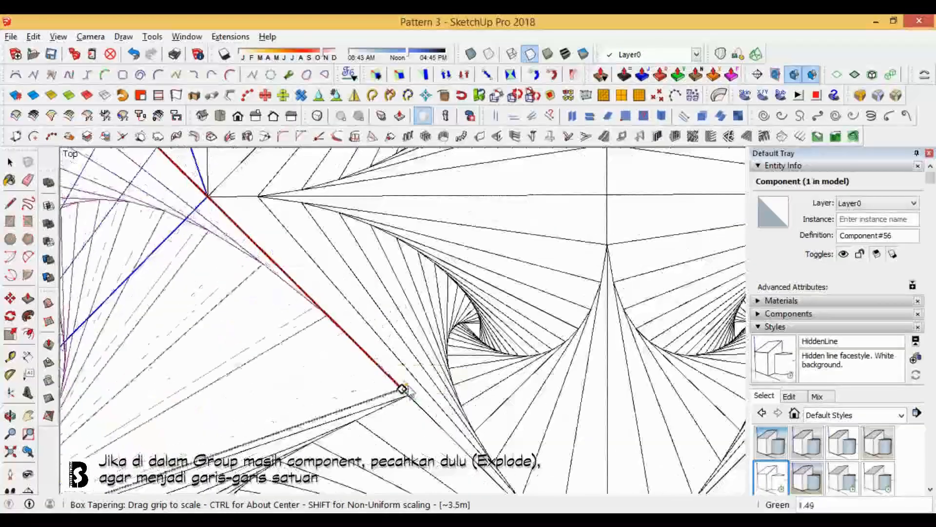
click(405, 390)
scroll(408, 391, down, 2)
scroll(213, 378, up, 5)
scroll(214, 374, down, 5)
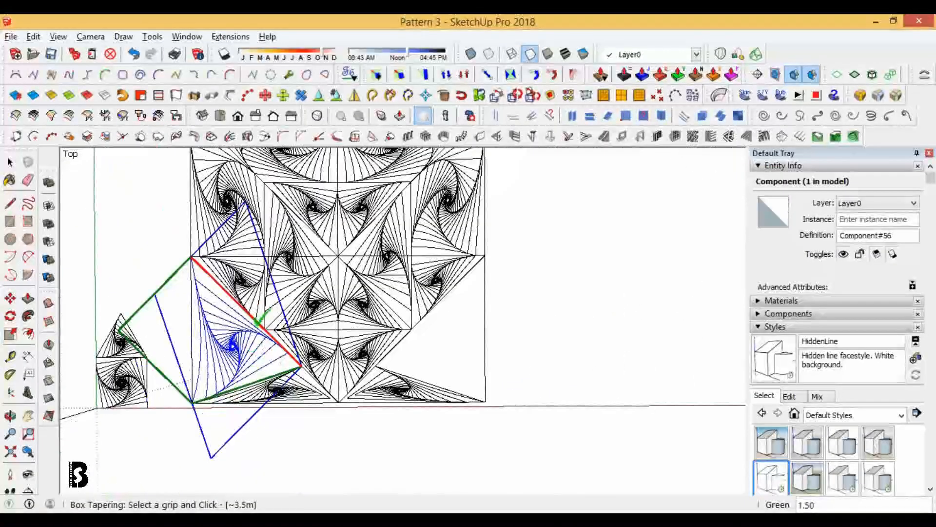
scroll(215, 340, down, 1)
- Mirror the tapered left triangle spiral across the square's vertical centreline with Mirror Selection, keeping the original
right_click(228, 342)
click(319, 437)
scroll(319, 390, up, 4)
middle_drag(356, 376, 319, 300)
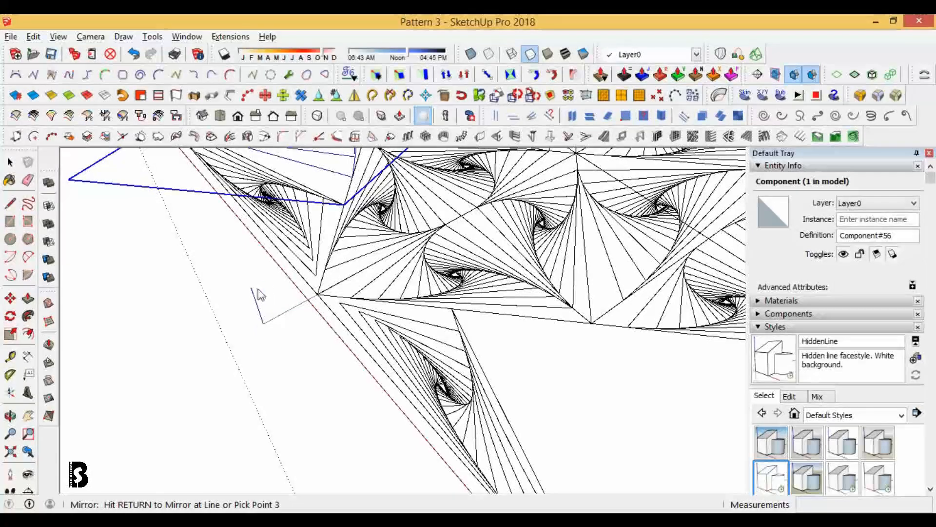
click(259, 289)
click(508, 302)
click(9, 162)
click(10, 451)
mouse_move(285, 363)
middle_down()
mouse_move(459, 442)
mouse_move(362, 395)
mouse_move(388, 411)
middle_up()
scroll(388, 411, up, 2)
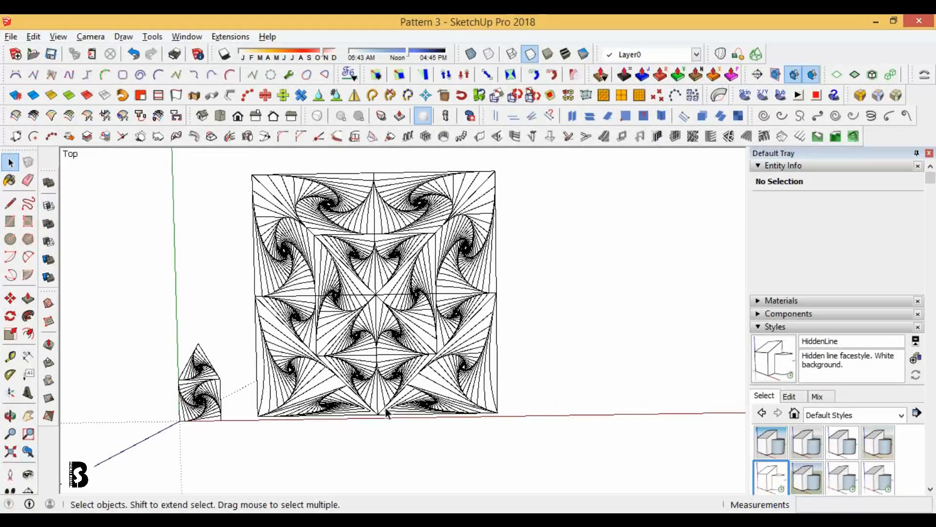
- Move the divided guide square group out from under the spiral pattern to empty space on its left
scroll(449, 326, up, 1)
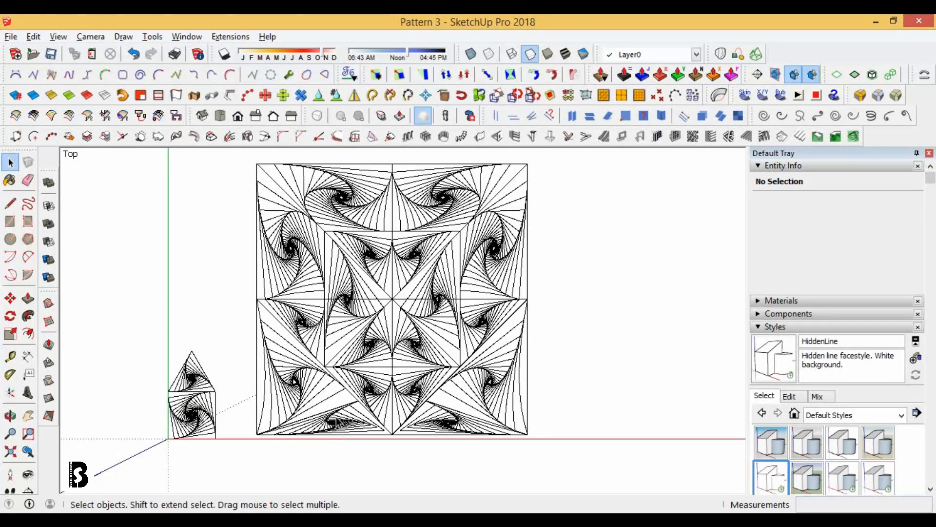
scroll(366, 437, down, 2)
scroll(392, 345, up, 3)
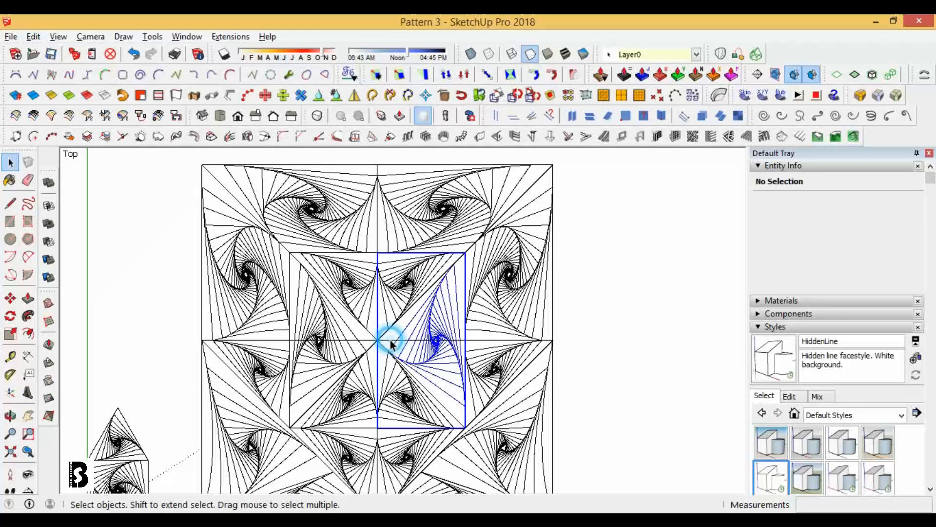
scroll(373, 335, up, 4)
click(357, 356)
shift+click(329, 356)
click(335, 357)
scroll(380, 327, down, 6)
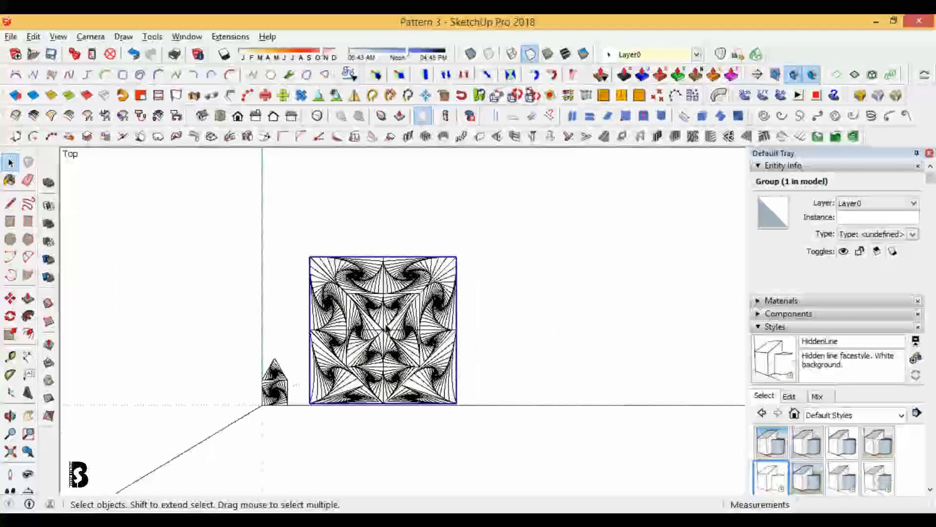
click(465, 418)
click(209, 420)
key(space)
click(238, 219)
scroll(441, 392, up, 4)
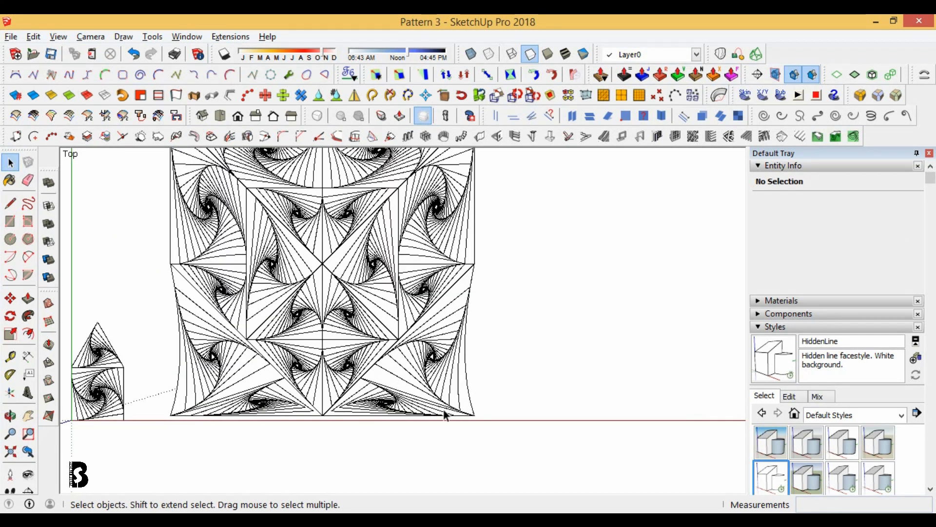
- Group all the spiral components that make up the square pattern
scroll(374, 419, down, 2)
drag(223, 177, 461, 432)
right_click(397, 388)
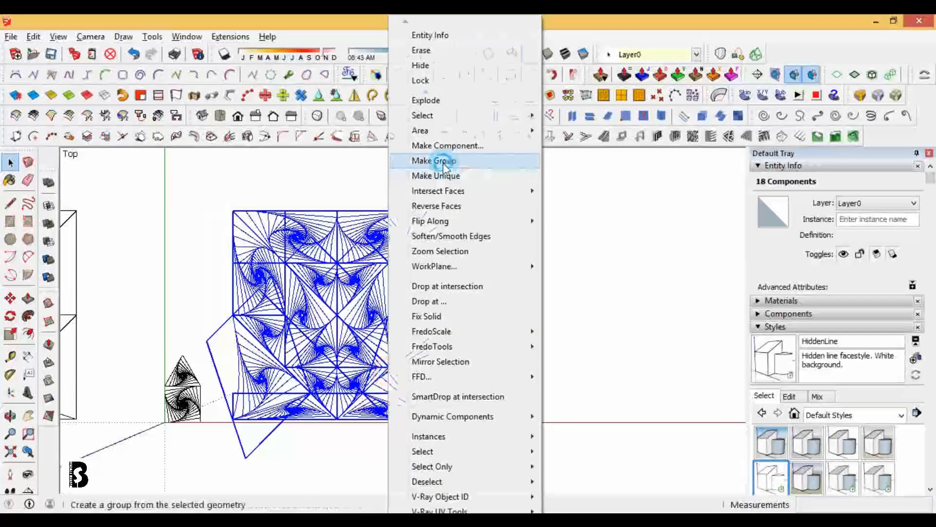
click(440, 161)
click(469, 341)
- Mirror the pattern group across its right edge with Mirror Selection, keeping the original
click(333, 381)
right_click(349, 375)
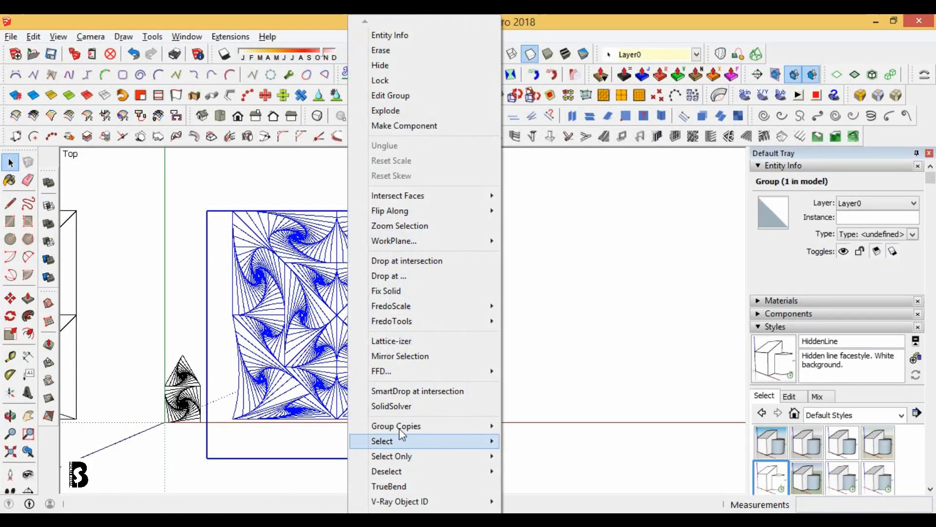
click(414, 353)
click(440, 418)
click(442, 209)
middle_drag(442, 209, 282, 120)
click(516, 197)
click(526, 295)
mouse_move(551, 331)
middle_down()
mouse_move(510, 485)
mouse_move(422, 377)
middle_up()
scroll(439, 332, up, 2)
- Mirror both pattern groups across their bottom edge with Mirror Selection, keeping the originals
drag(226, 168, 649, 406)
right_click(476, 394)
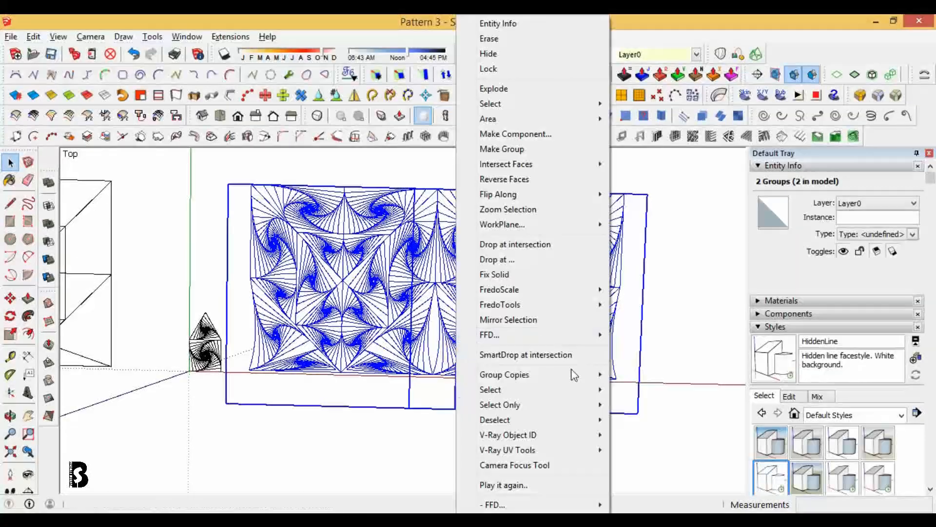
click(556, 320)
scroll(616, 380, up, 6)
click(612, 373)
click(721, 375)
scroll(628, 376, down, 2)
middle_drag(693, 392, 711, 301)
click(711, 300)
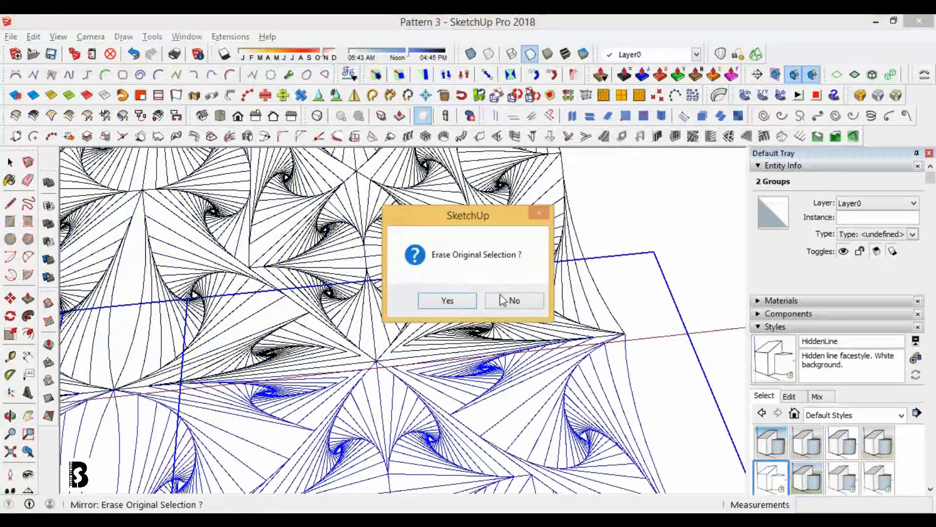
click(533, 301)
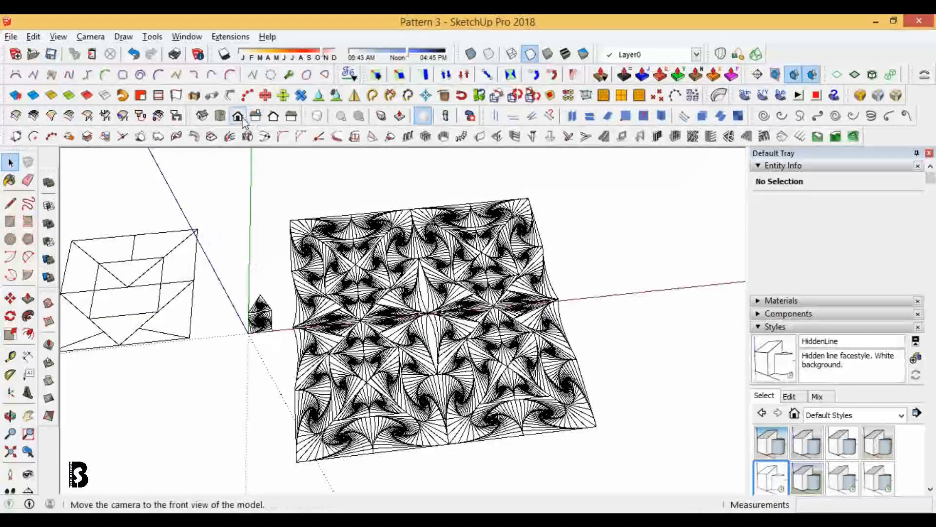
- In top view, hide the guide square and the source triangle and square spirals beside the pattern
click(220, 116)
click(10, 452)
scroll(195, 355, down, 1)
drag(97, 156, 342, 345)
right_click(317, 319)
click(351, 65)
click(10, 451)
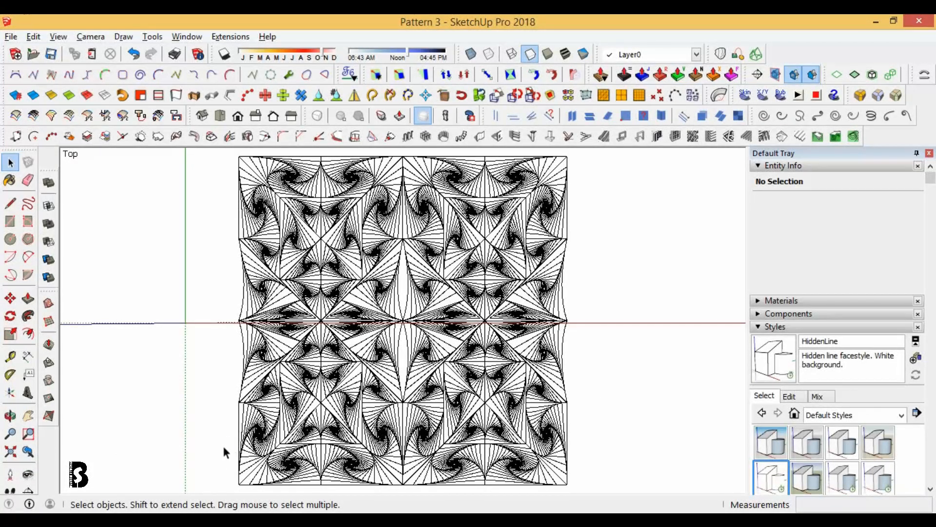
- Move the four pattern groups together so their lower-left corner lies on the origin, and save the model
scroll(361, 390, down, 2)
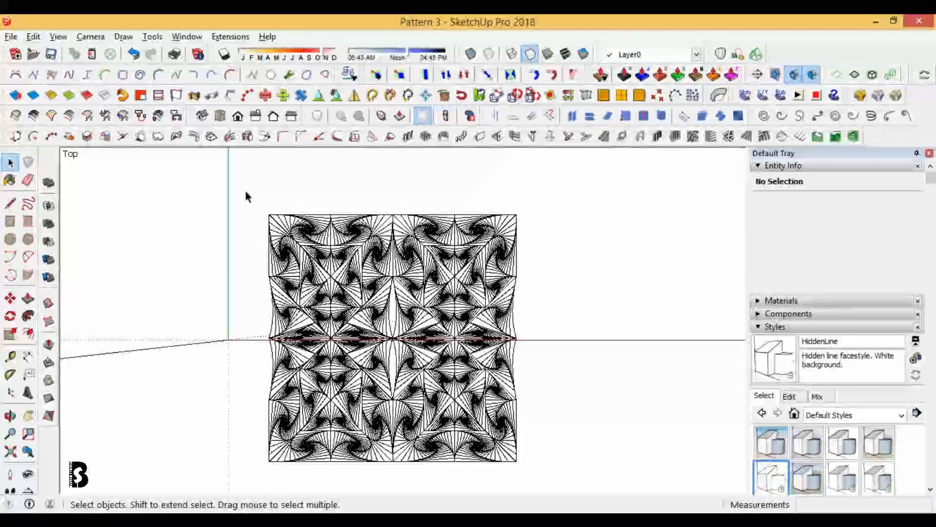
key(ctrl+a)
key(m)
scroll(263, 446, up, 2)
click(269, 445)
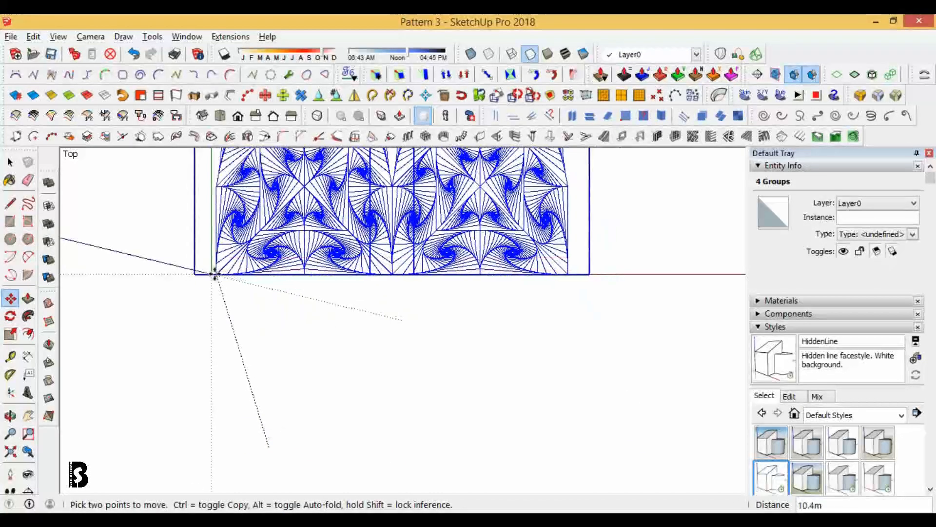
scroll(231, 268, up, 3)
click(204, 276)
click(10, 451)
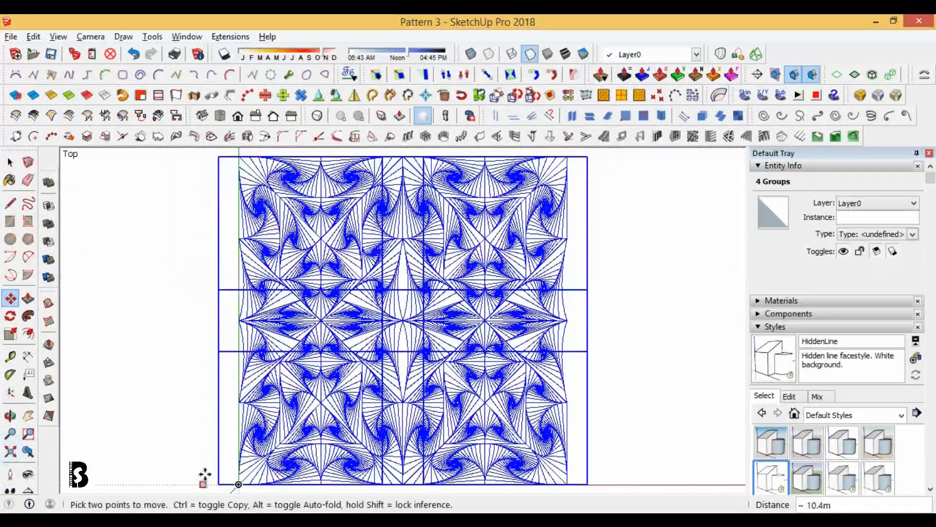
key(space)
click(106, 194)
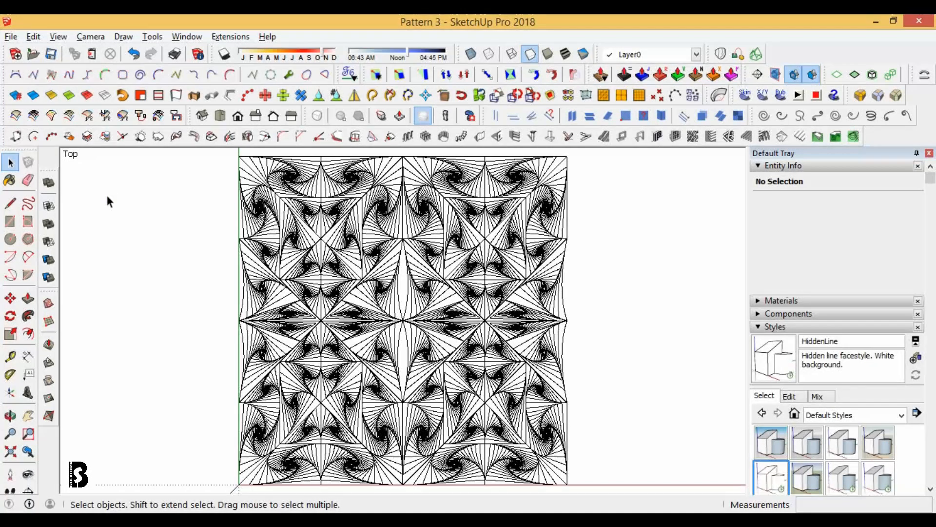
click(50, 53)
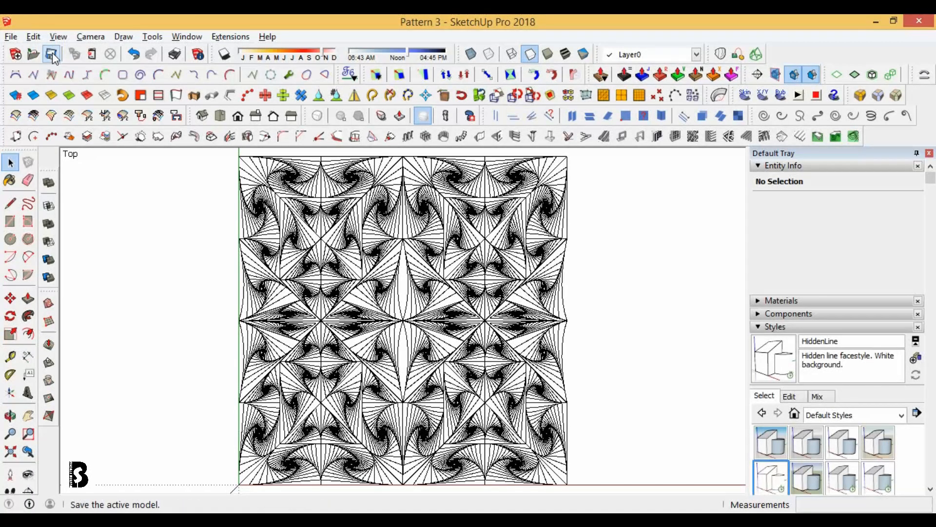